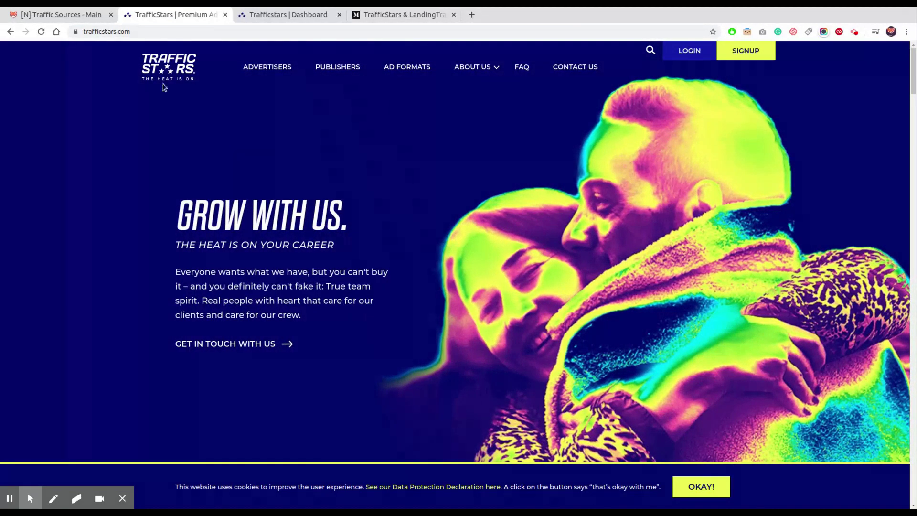
Switch to LandingTrack and start connecting a new traffic source, choosing TrafficStars from the integrated DSPs.
left_click(79, 14)
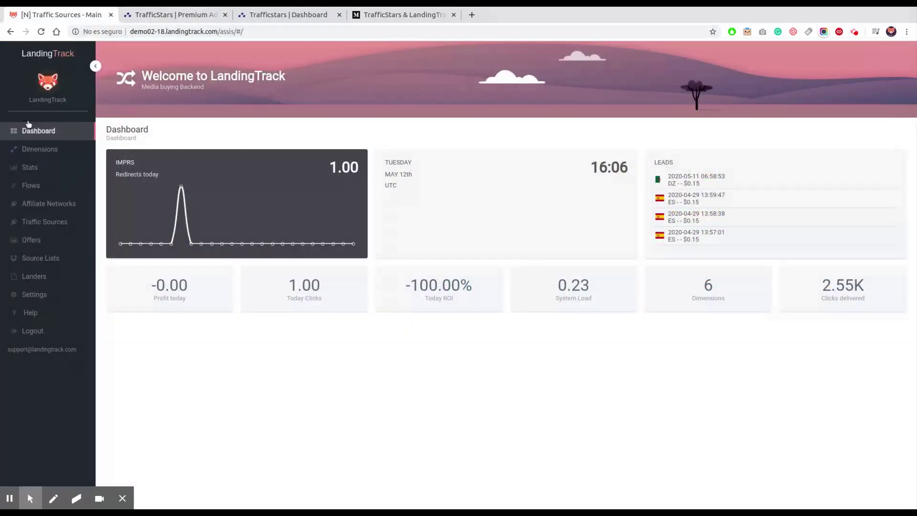
left_click(55, 223)
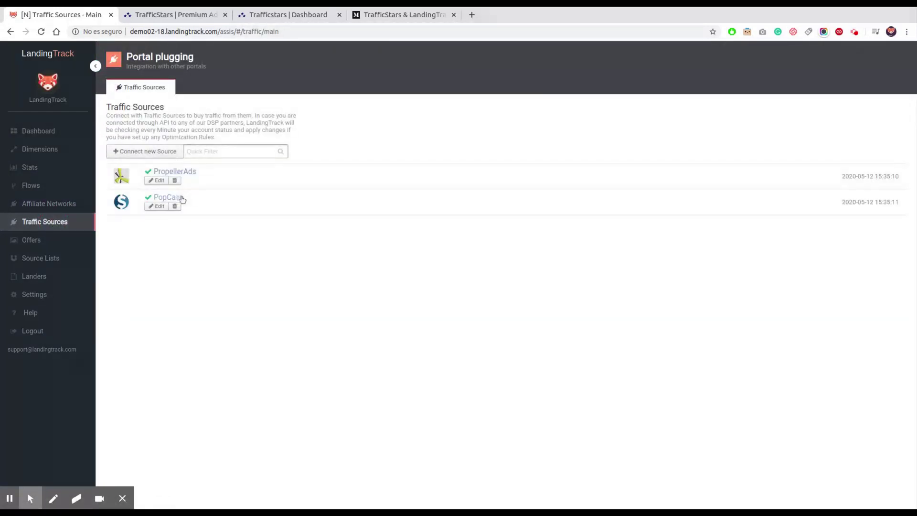
left_click(204, 173)
left_click(142, 150)
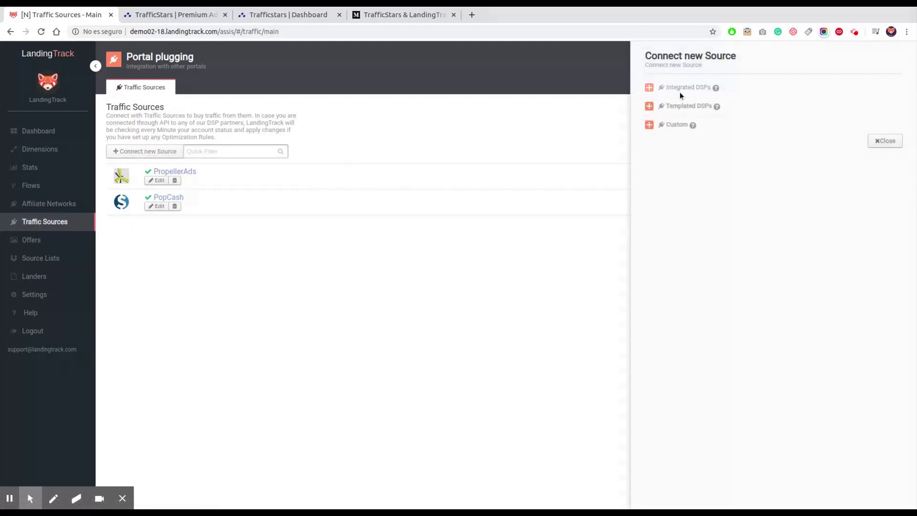
left_click(686, 86)
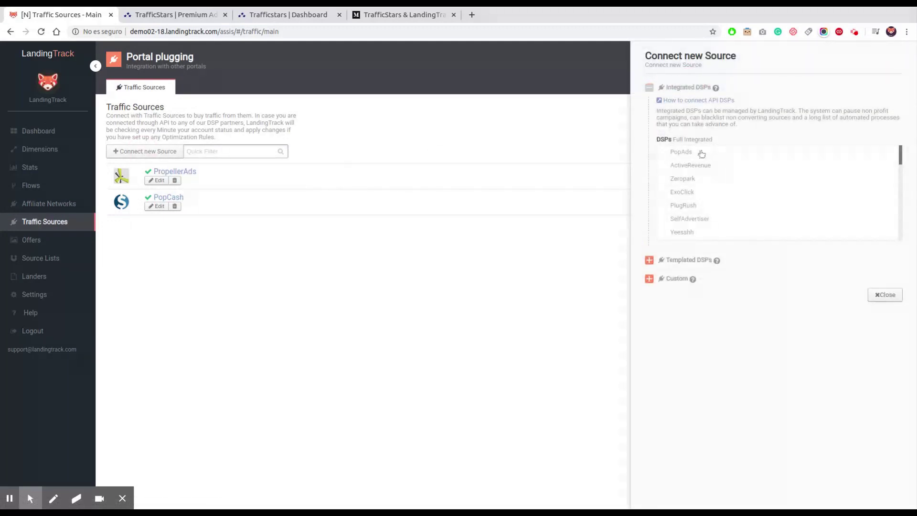
scroll(704, 176, "down", 3)
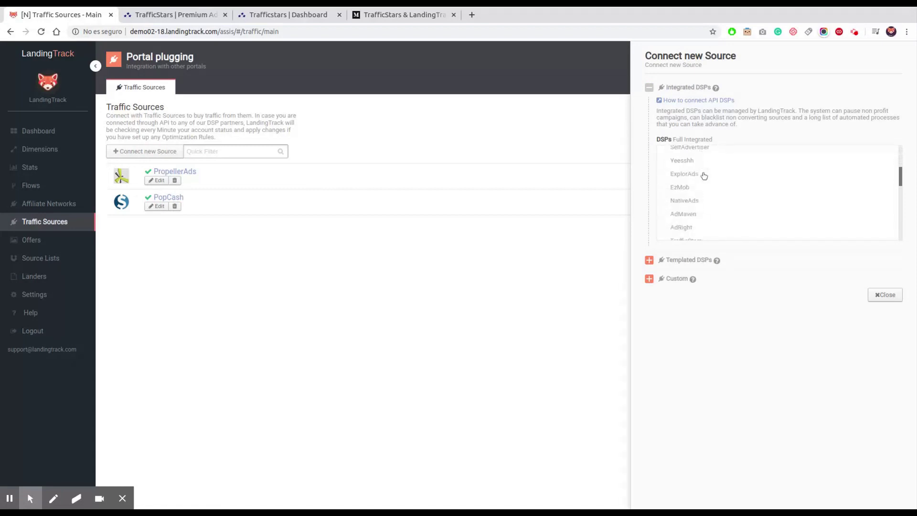
scroll(704, 176, "down", 2)
left_click(703, 188)
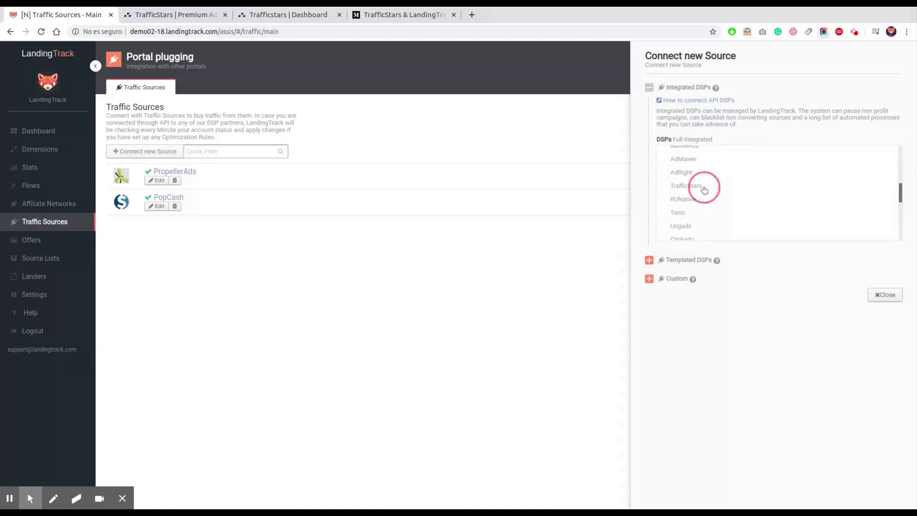
scroll(718, 268, "down", 2)
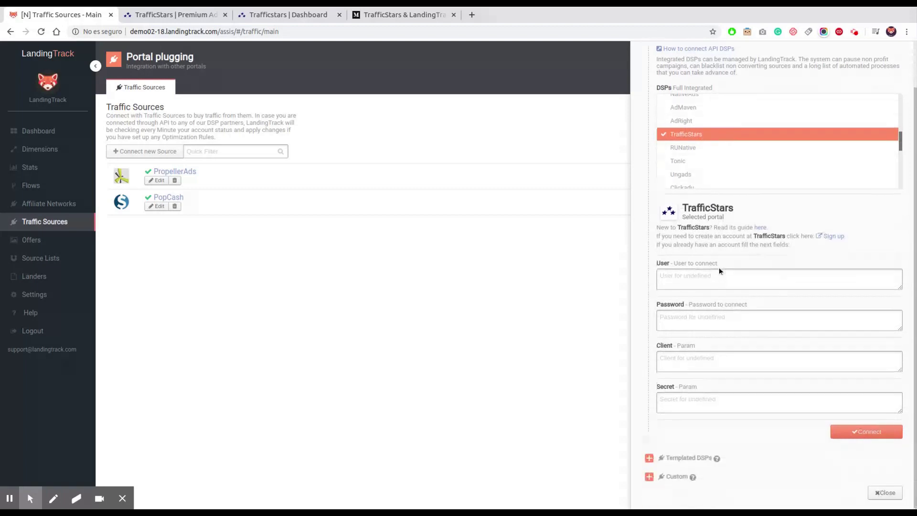
Enter the TrafficStars account user and password in the connection form.
left_click(707, 279)
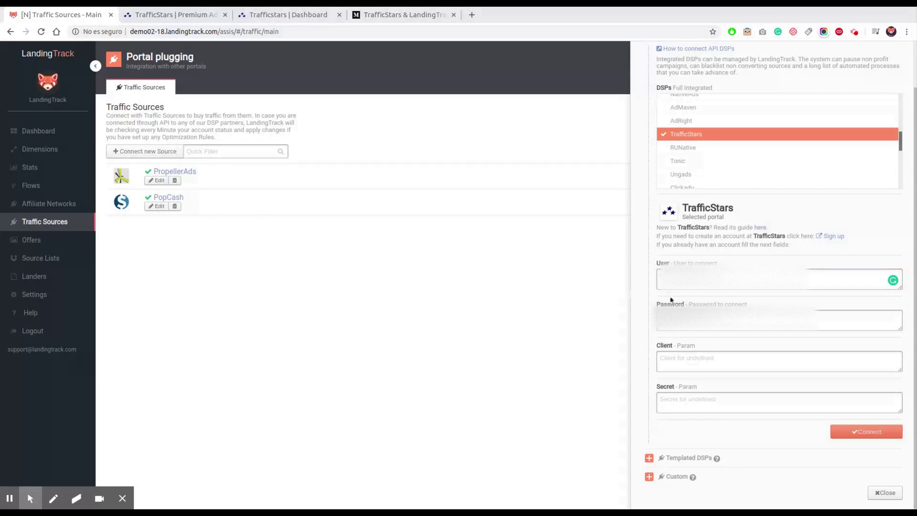
left_click(713, 281)
key("ctrl+v")
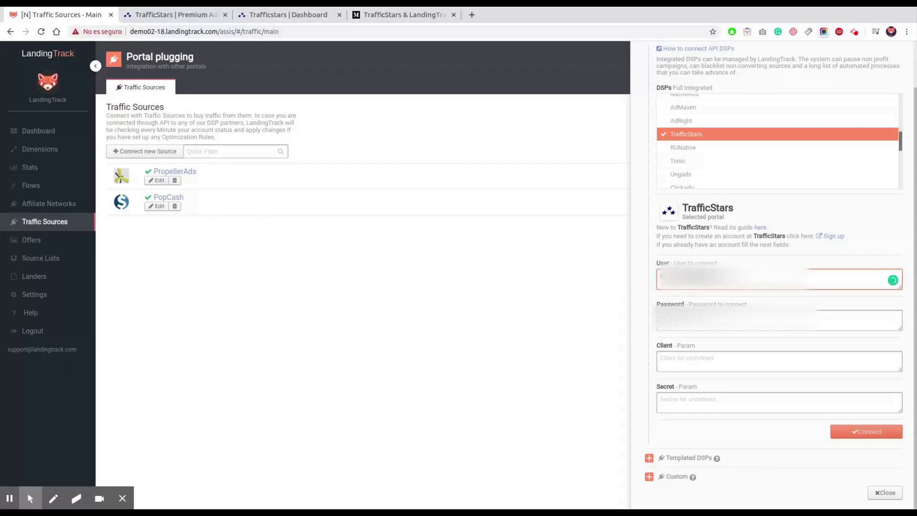
left_click(686, 319)
key("ctrl+v")
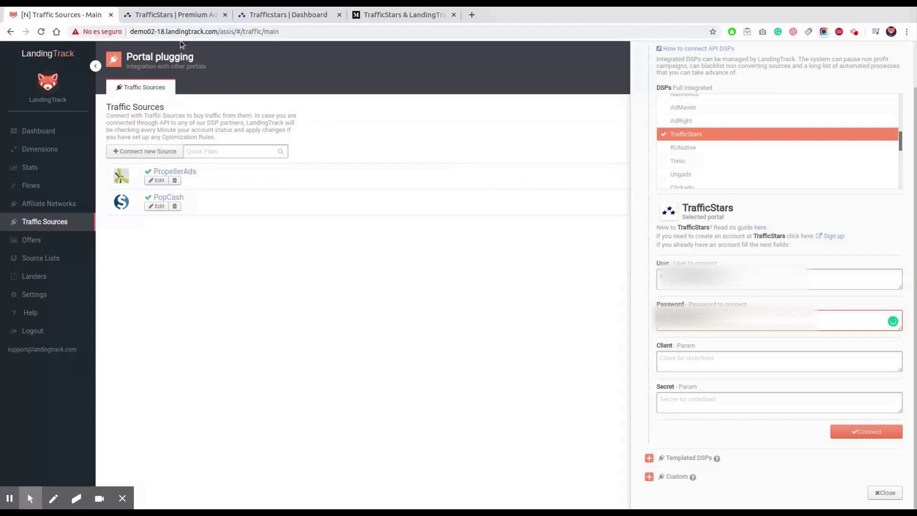
Switch to the TrafficStars advertiser dashboard and open the tracking tools page at its API authentication credentials.
left_click(182, 14)
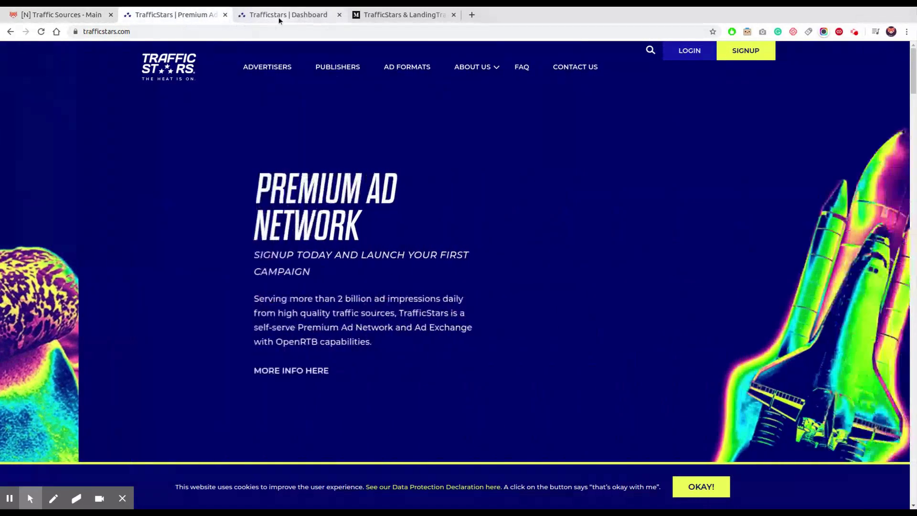
left_click(279, 17)
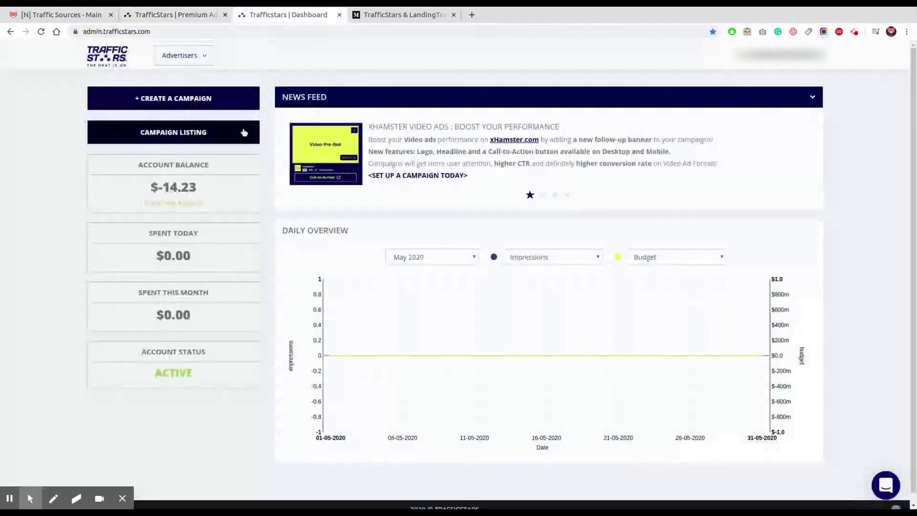
left_click(185, 62)
left_click(194, 150)
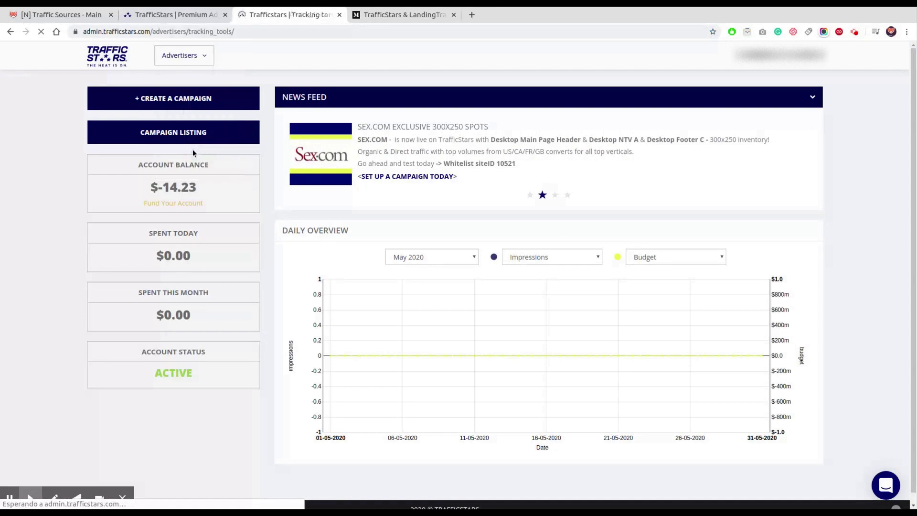
scroll(192, 149, "down", 6)
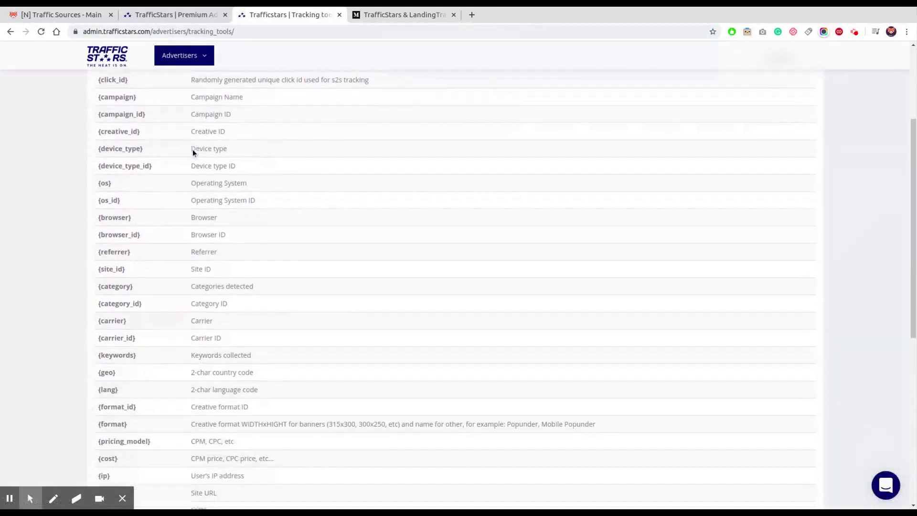
scroll(193, 150, "down", 5)
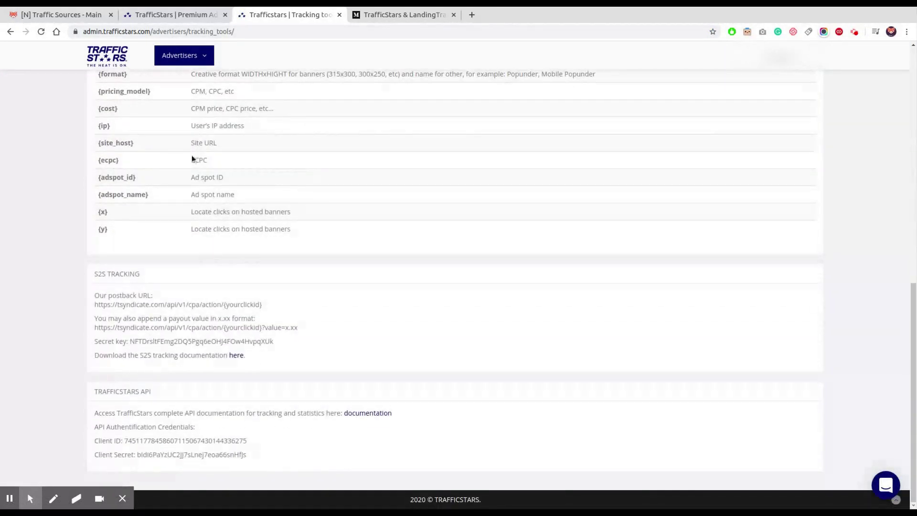
Copy the TrafficStars API client ID into the Client parameter of LandingTrack's connection form.
double_click(177, 438)
key("ctrl+c")
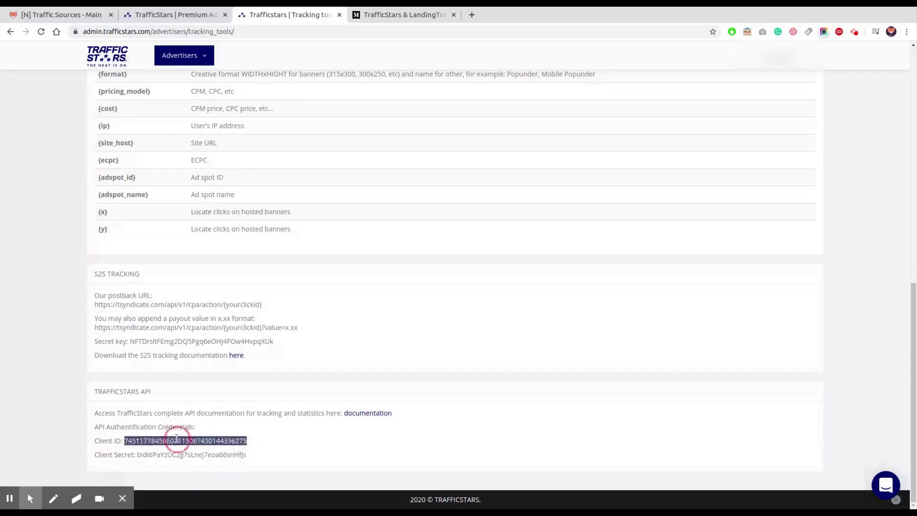
left_click(76, 20)
left_click(692, 356)
key("ctrl+v")
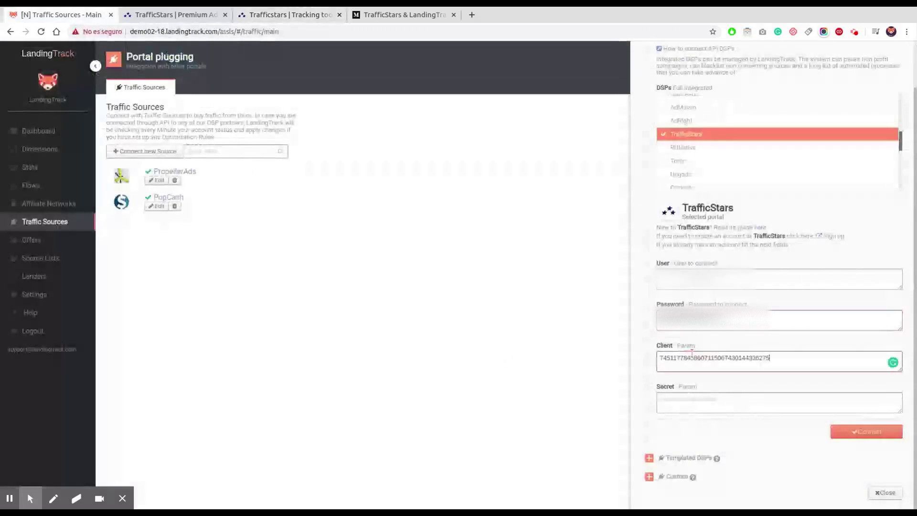
Copy the TrafficStars API client secret into LandingTrack's Secret parameter and connect the source.
left_click(172, 15)
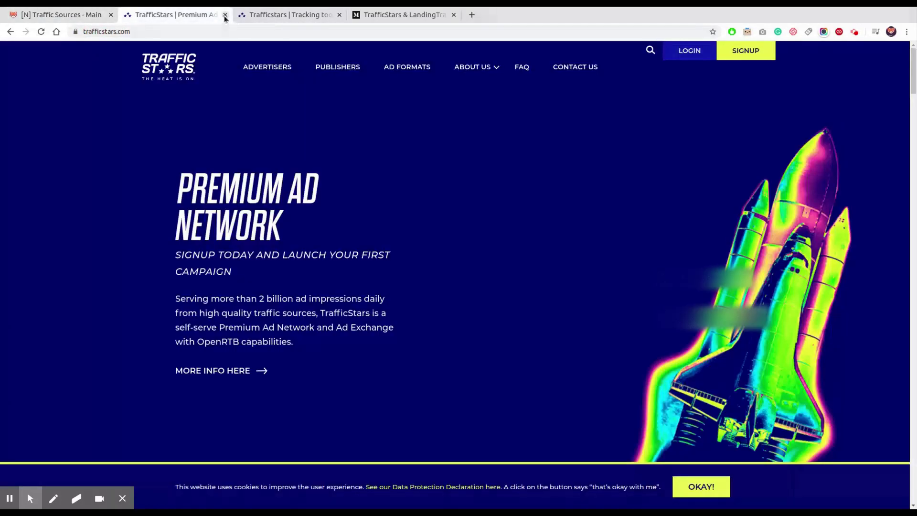
left_click(284, 15)
double_click(184, 455)
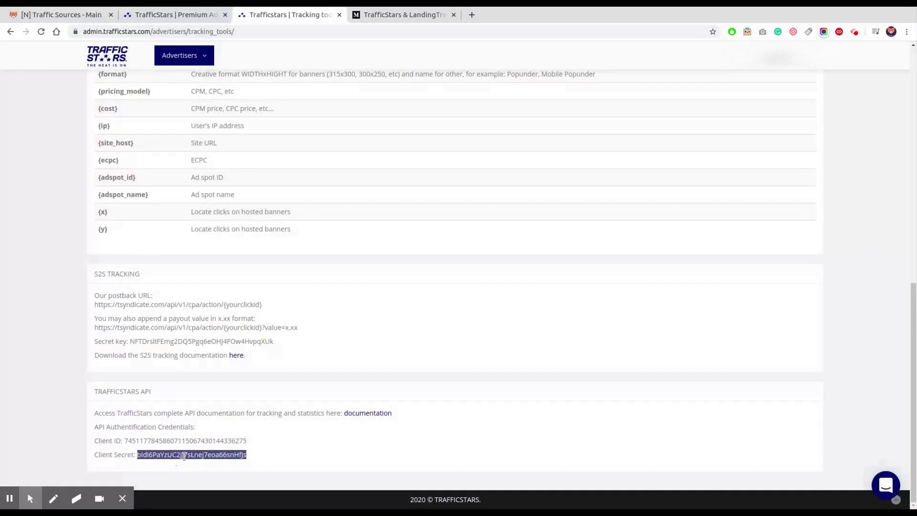
left_click(79, 17)
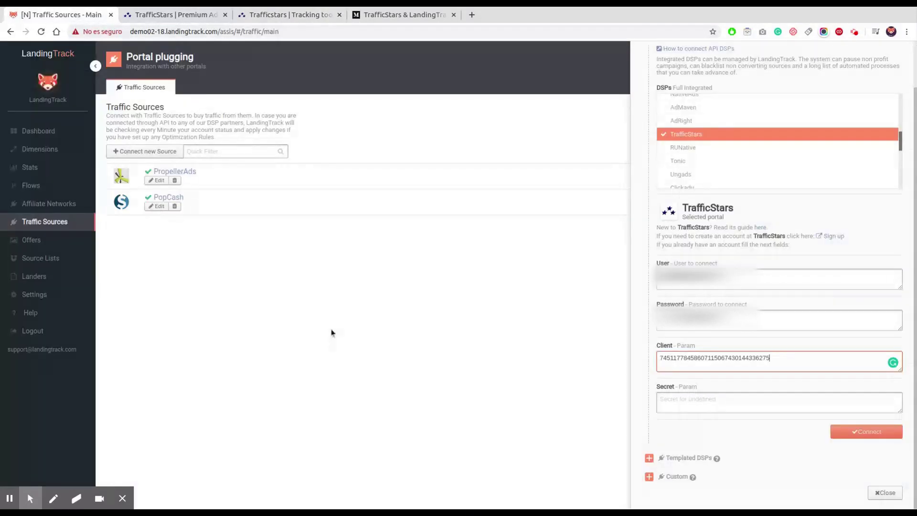
left_click(698, 410)
key("ctrl+v")
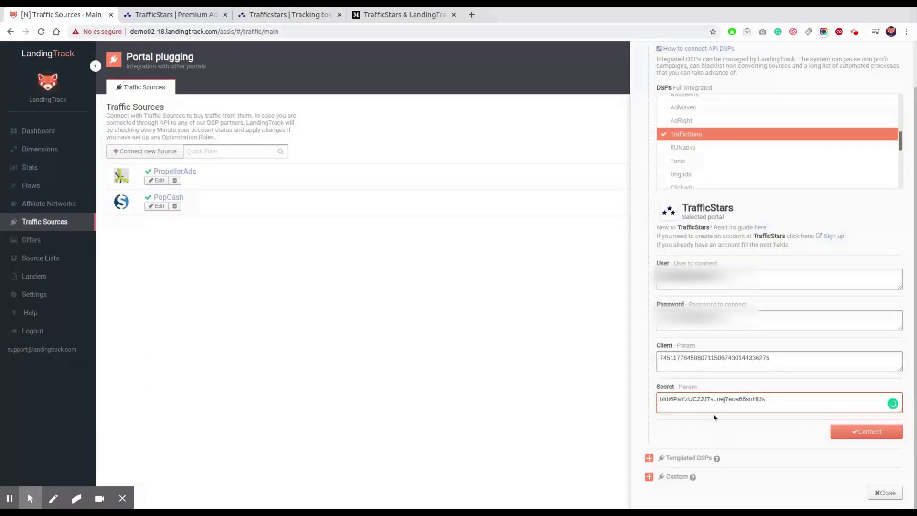
left_click(867, 430)
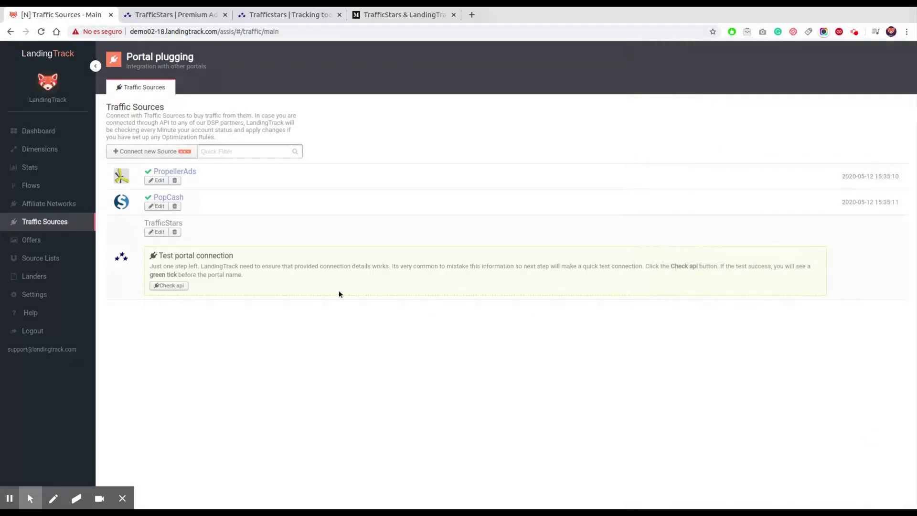
Test the TrafficStars portal connection with the API check.
left_click(173, 285)
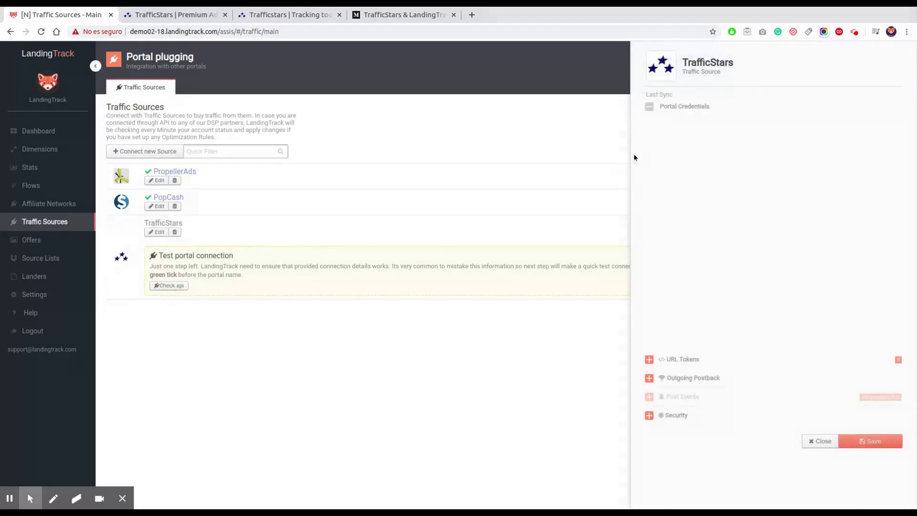
left_click(695, 107)
left_click(695, 107)
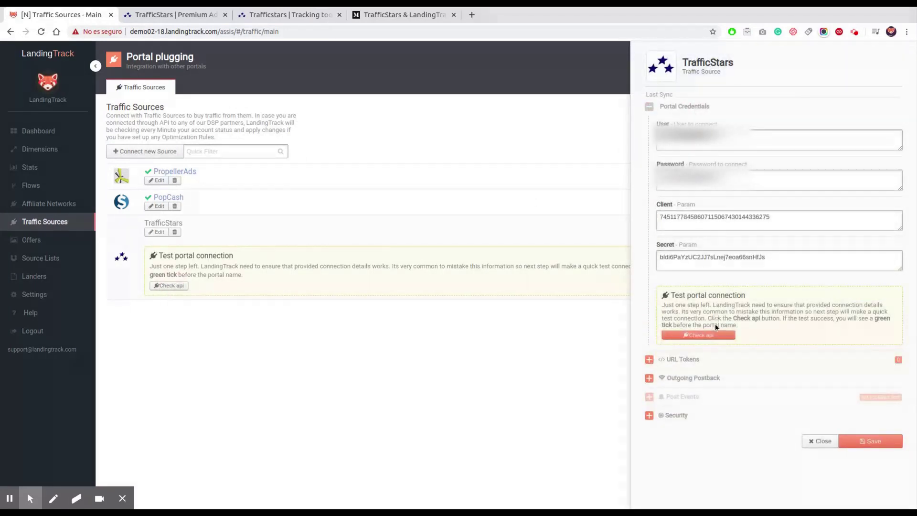
left_click(706, 336)
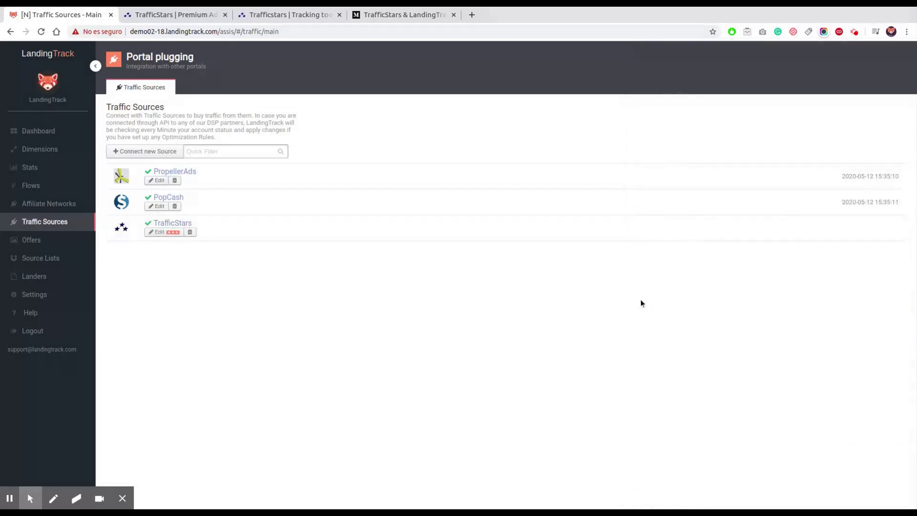
Open the TrafficStars profile and refresh its list of campaigns.
left_click(184, 225)
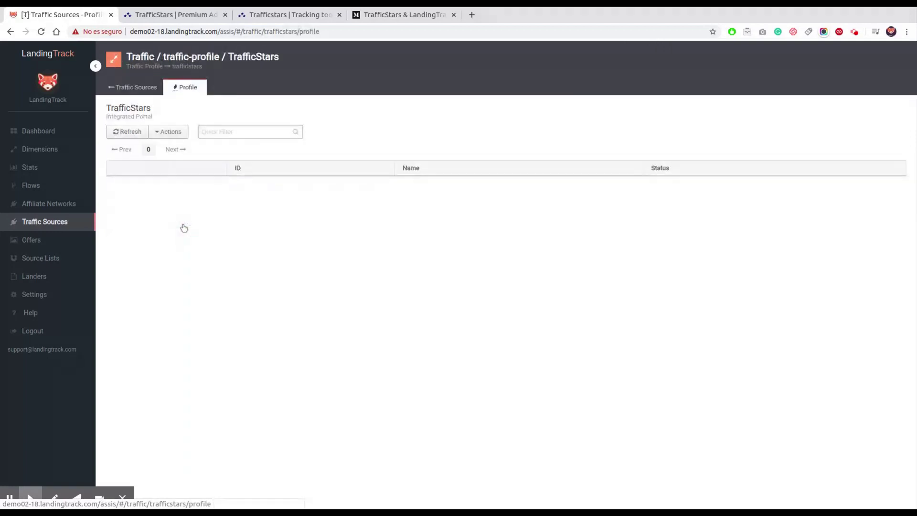
left_click(138, 134)
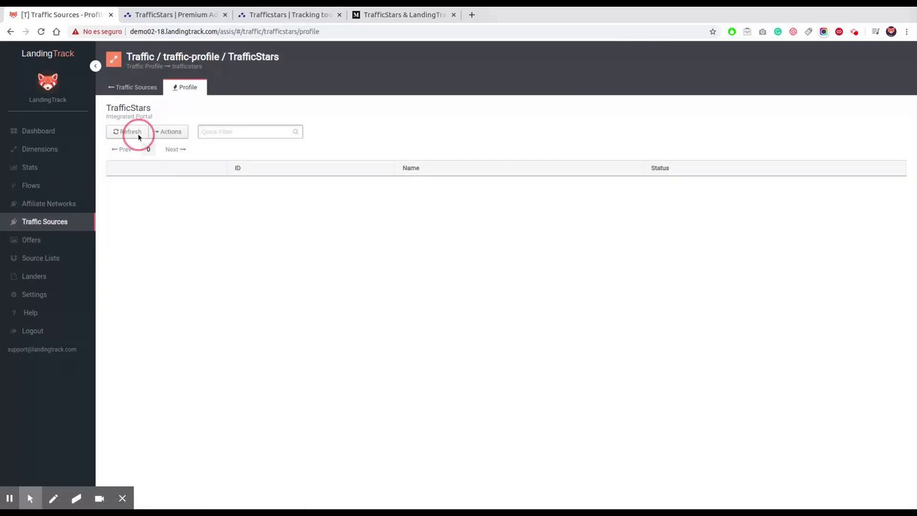
left_click(226, 170)
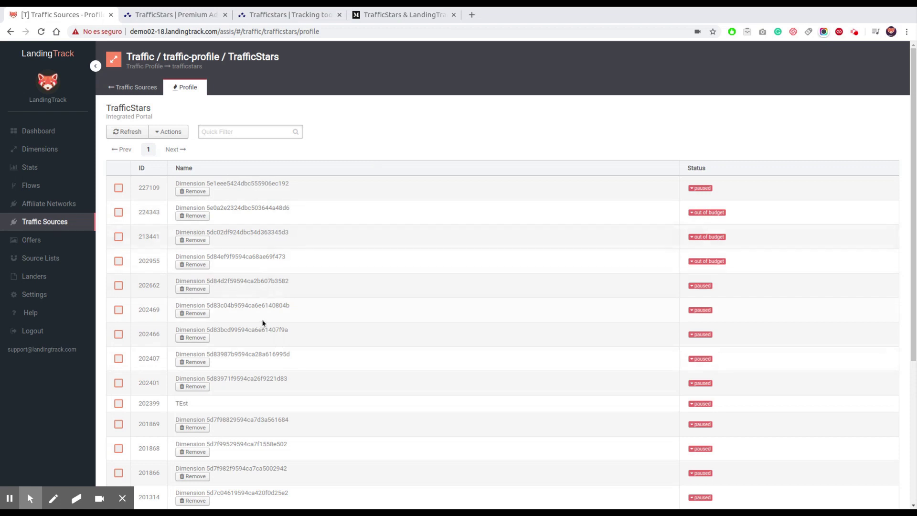
Edit the TrafficStars source's URL tokens, adding parameter d1 with {browser} and d2 with {os}.
left_click(59, 222)
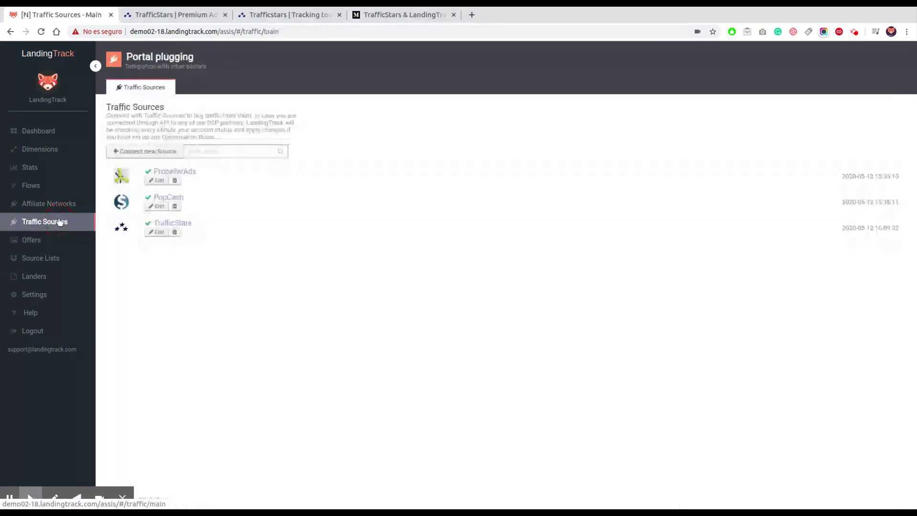
left_click(155, 232)
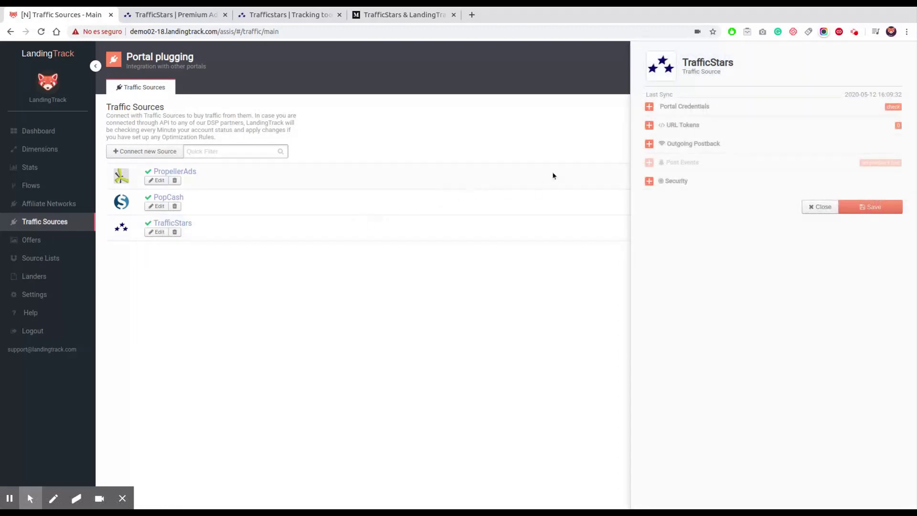
left_click(694, 125)
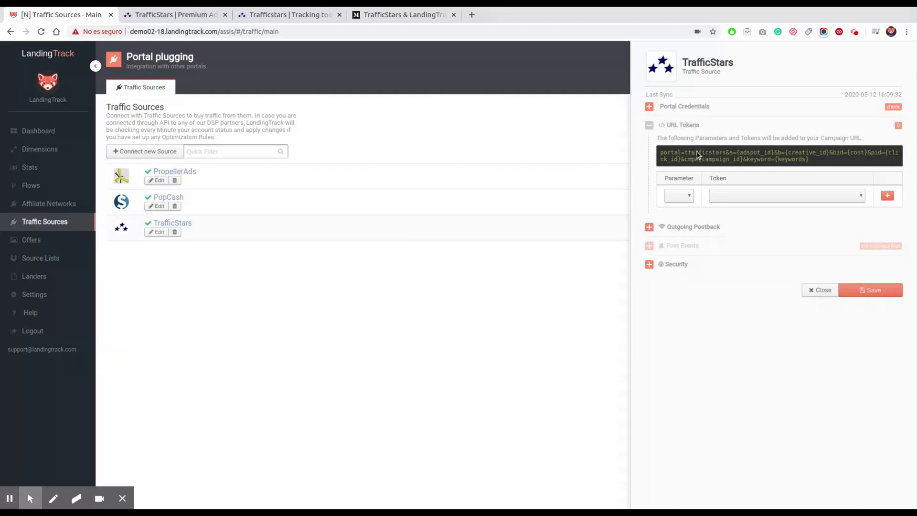
left_click_drag(729, 153, 737, 156)
left_click_drag(774, 155, 742, 157)
left_click(681, 210)
left_click(781, 225)
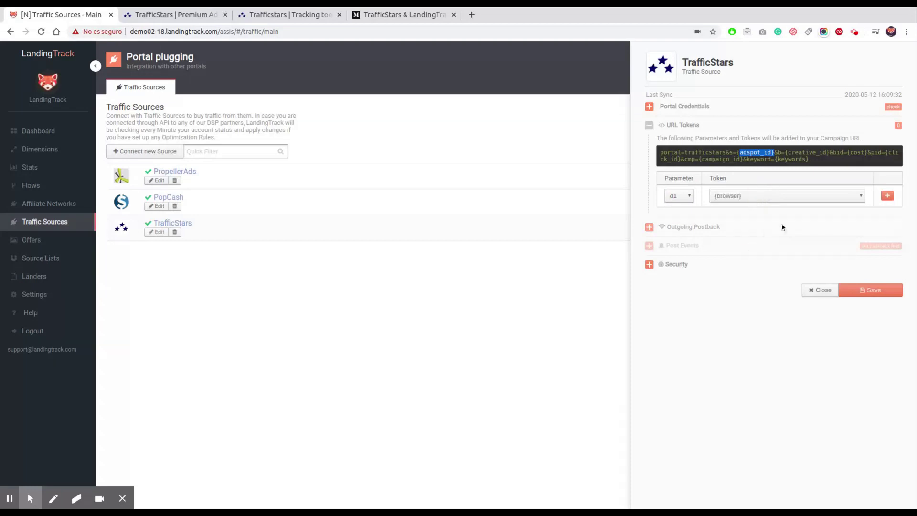
left_click(887, 196)
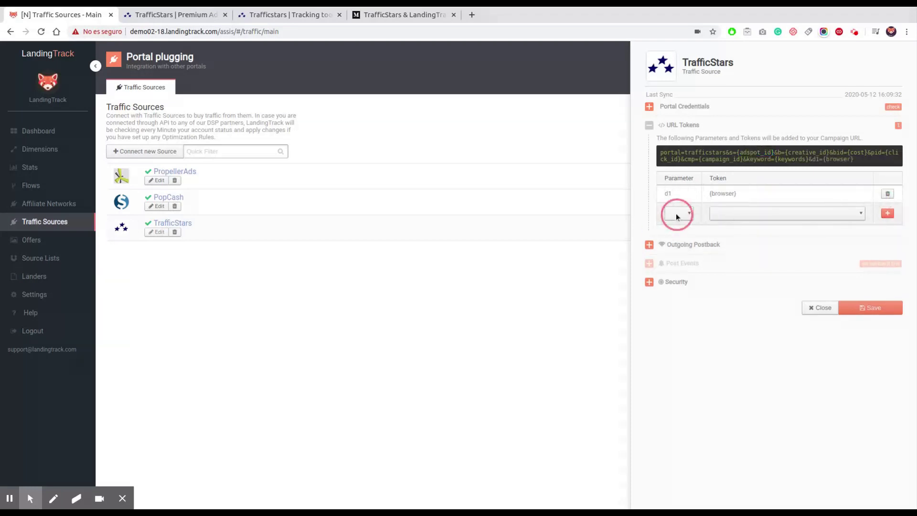
left_click(684, 227)
left_click(887, 213)
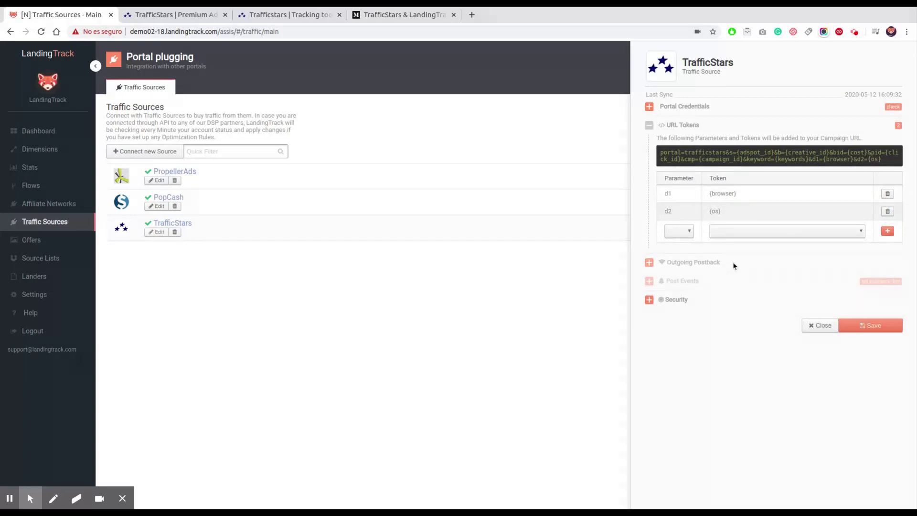
Copy the payout version of the TrafficStars S2S postback URL into the TrafficStars source's Outgoing Postback in LandingTrack.
left_click(733, 262)
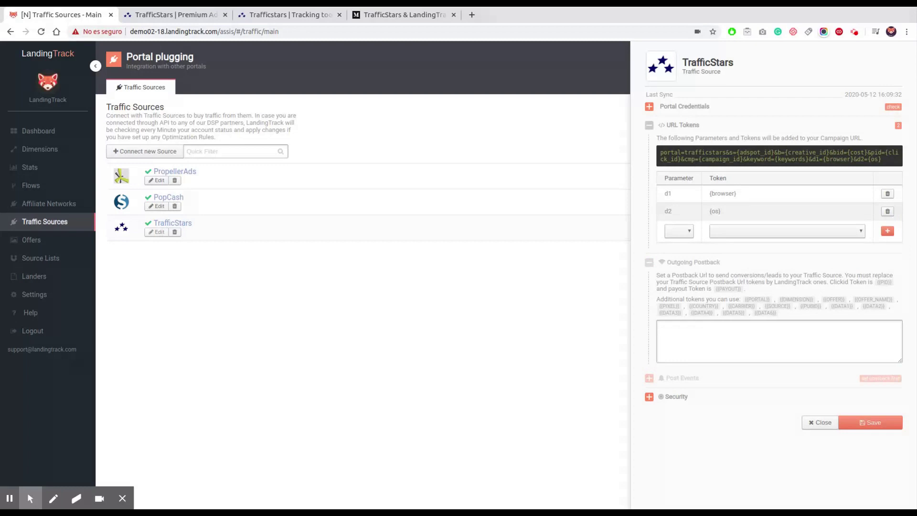
left_click(727, 329)
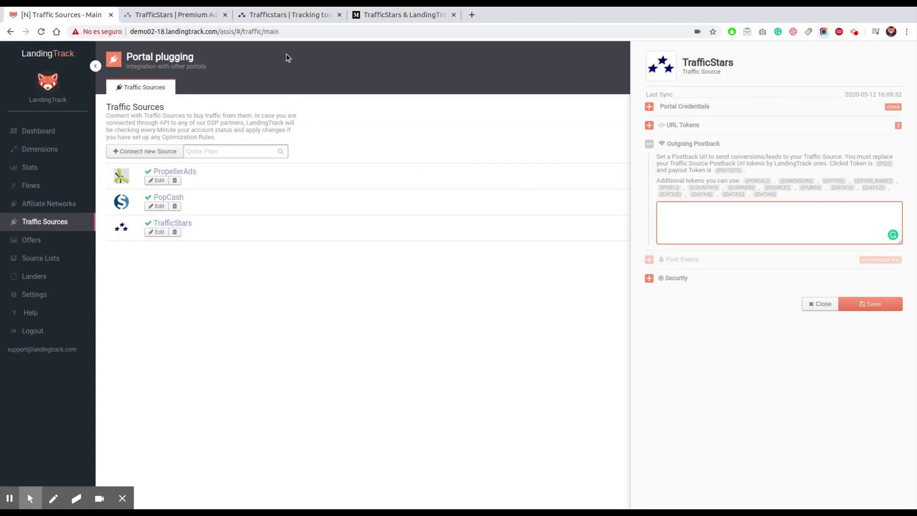
left_click(288, 15)
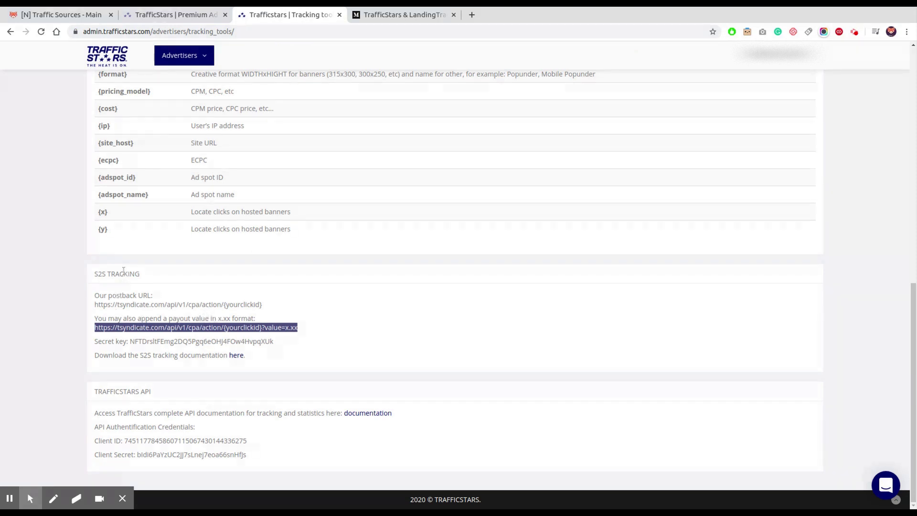
left_click(123, 270)
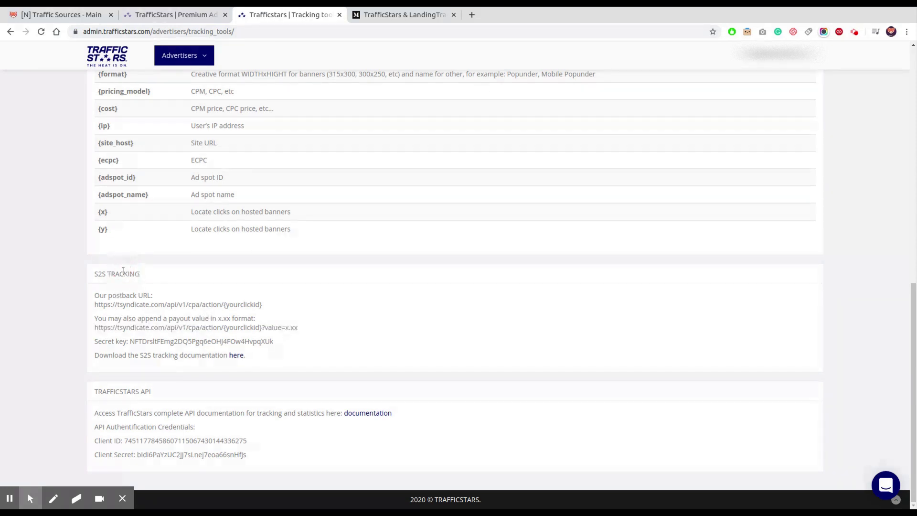
double_click(141, 327)
triple_click(140, 327)
key("ctrl+c")
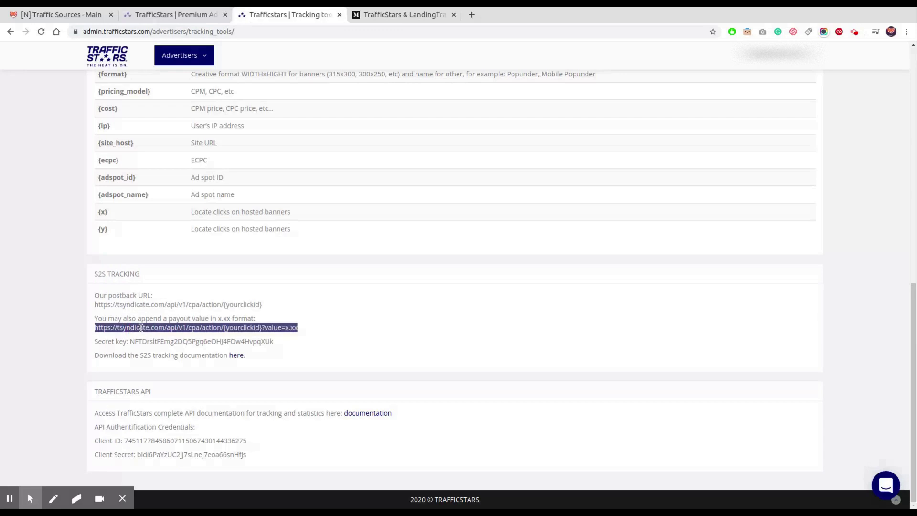
left_click(76, 15)
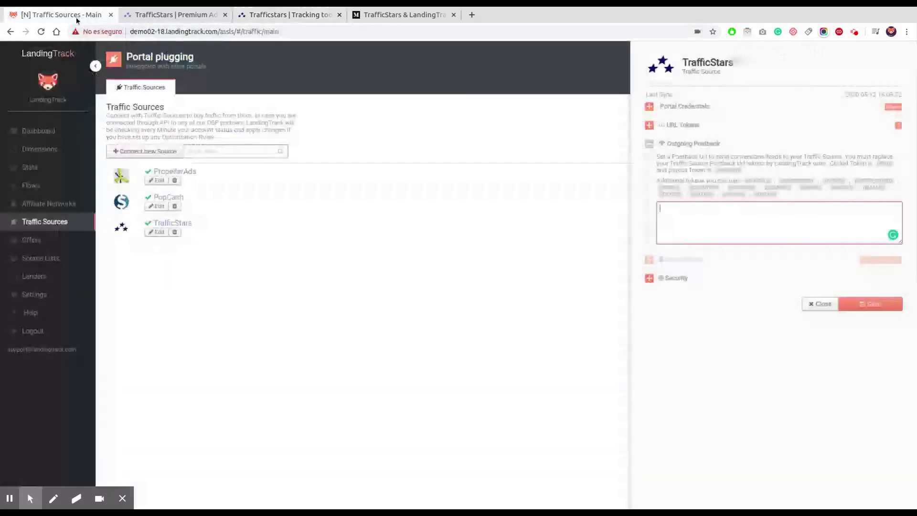
left_click(695, 214)
key("ctrl+v")
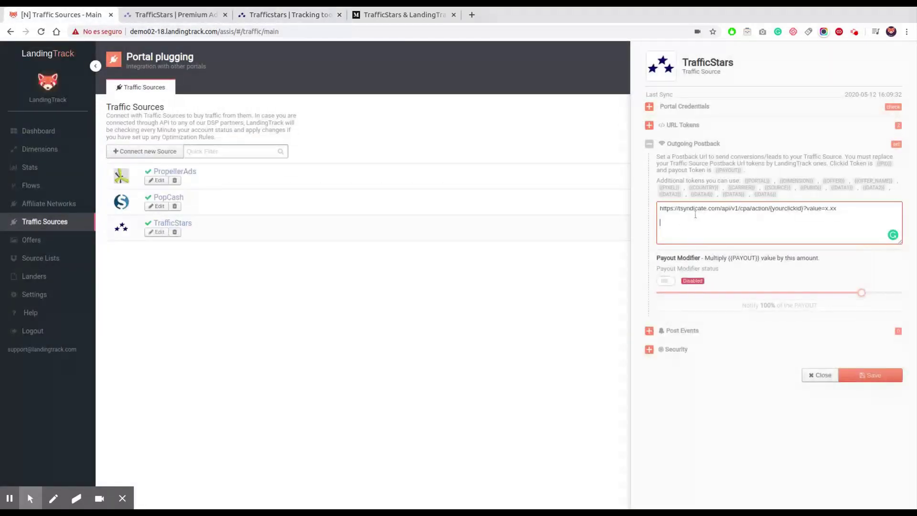
Replace the {yourclickid} placeholder in the postback URL with {{PID}} and save the traffic source.
double_click(801, 208)
type("{pid}}")
key("BackSpace")
key("BackSpace")
key("BackSpace")
key("BackSpace")
type("PID}")
left_click_drag(789, 209, 771, 209)
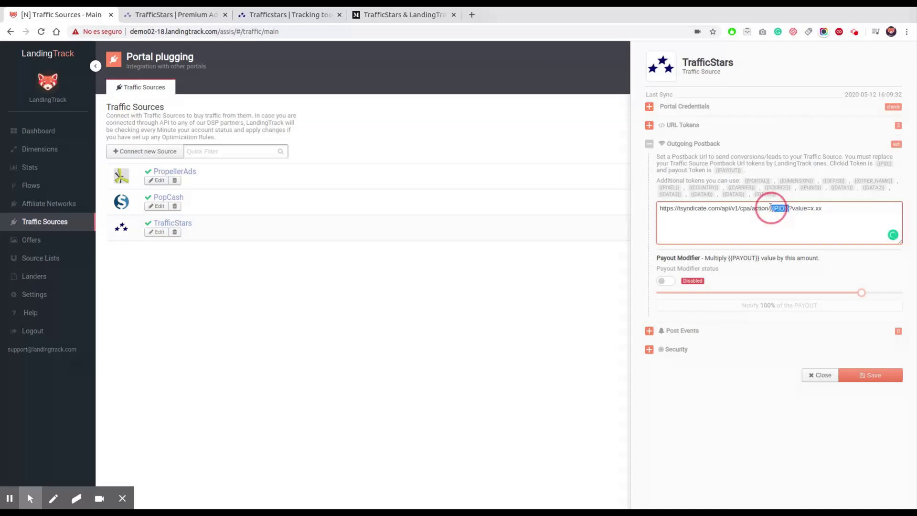
left_click(888, 378)
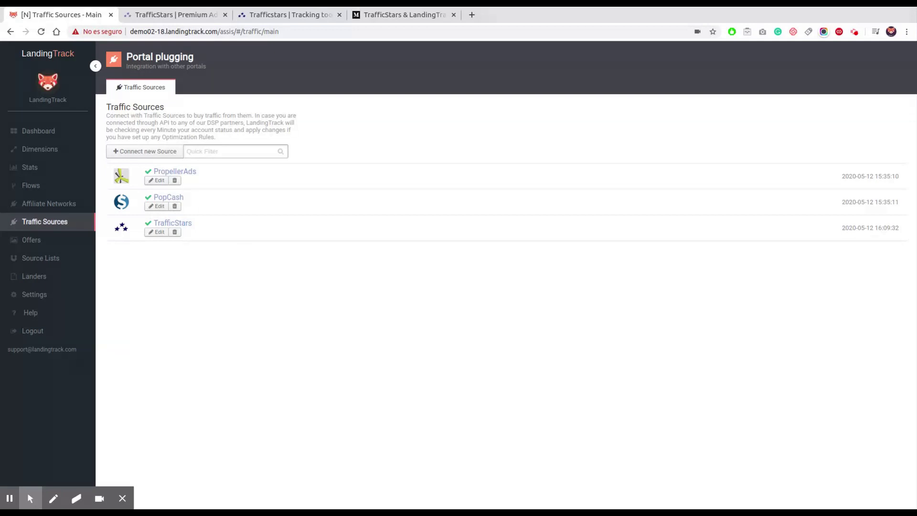
Select the dimension "This is the Test for Popcash" and review the actions available for it.
left_click(40, 151)
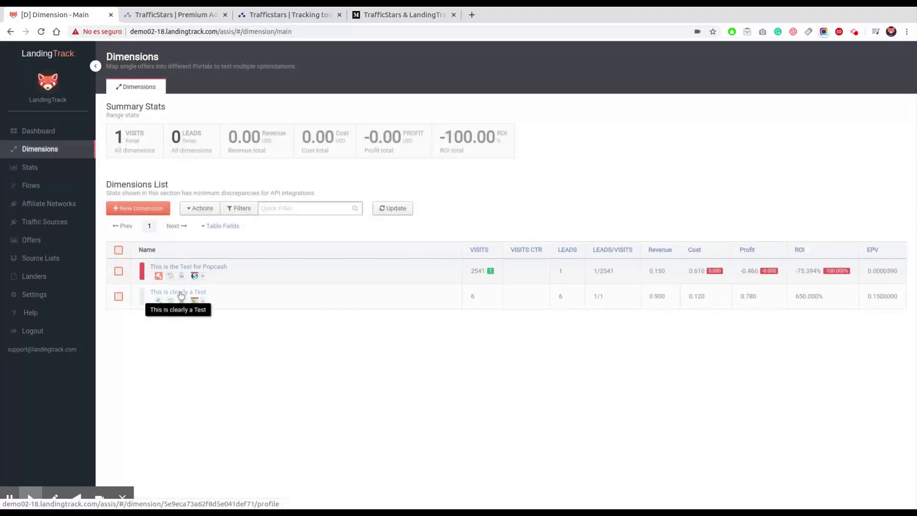
left_click(119, 270)
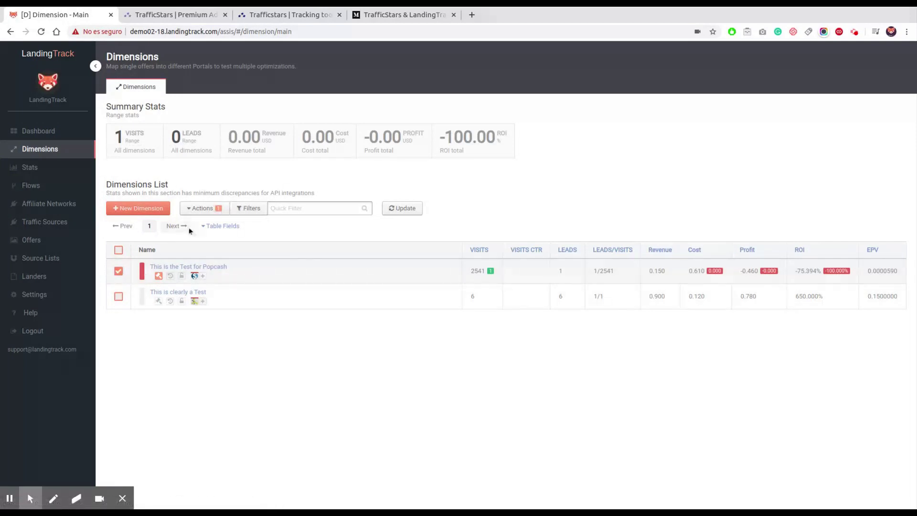
left_click(202, 209)
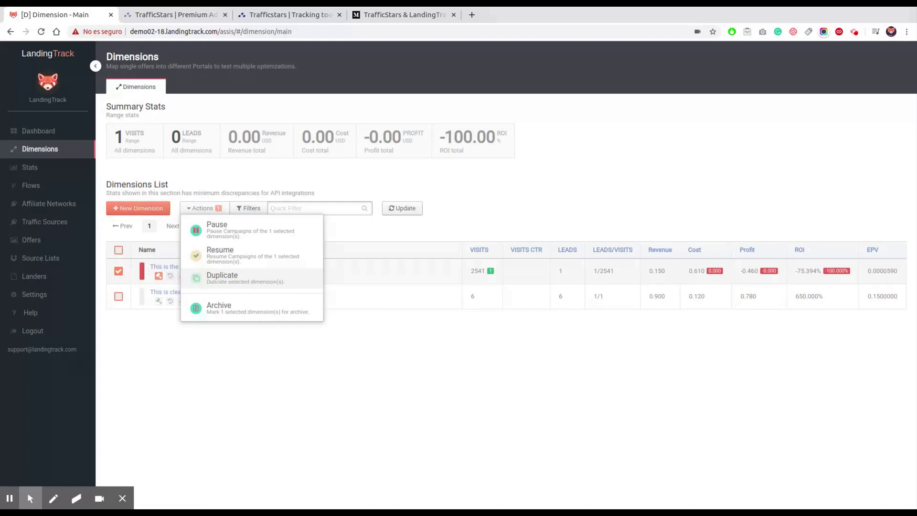
left_click(392, 321)
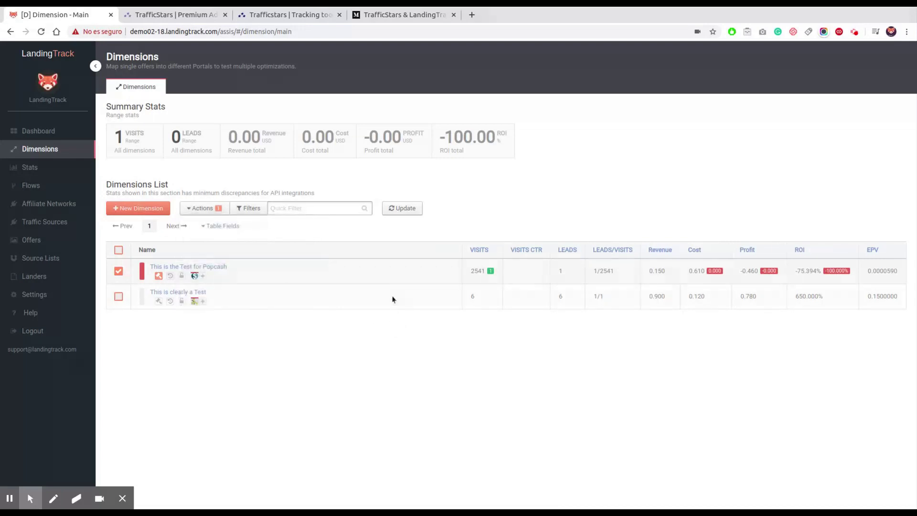
Create a dimension from the three offers LandingTrack 2v2, LandingTrack 1v1 and LandingTrack.
left_click(51, 240)
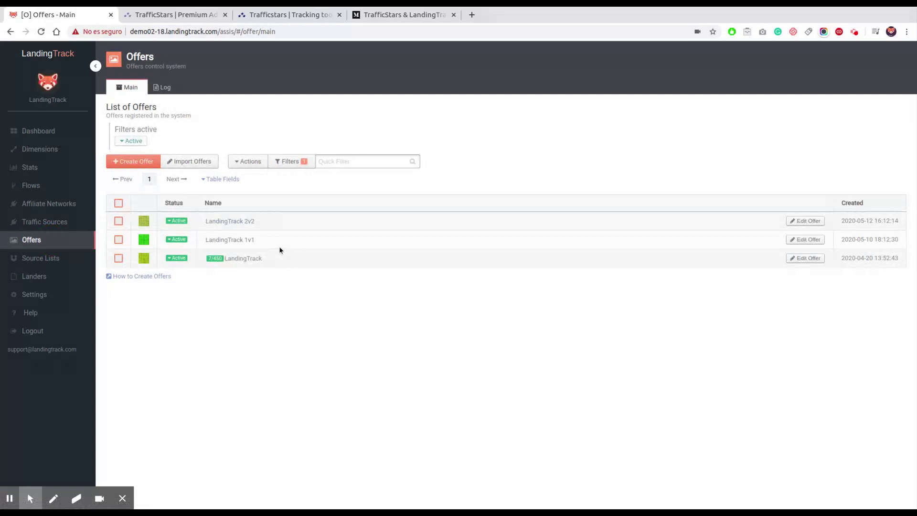
left_click(247, 221)
left_click(120, 259)
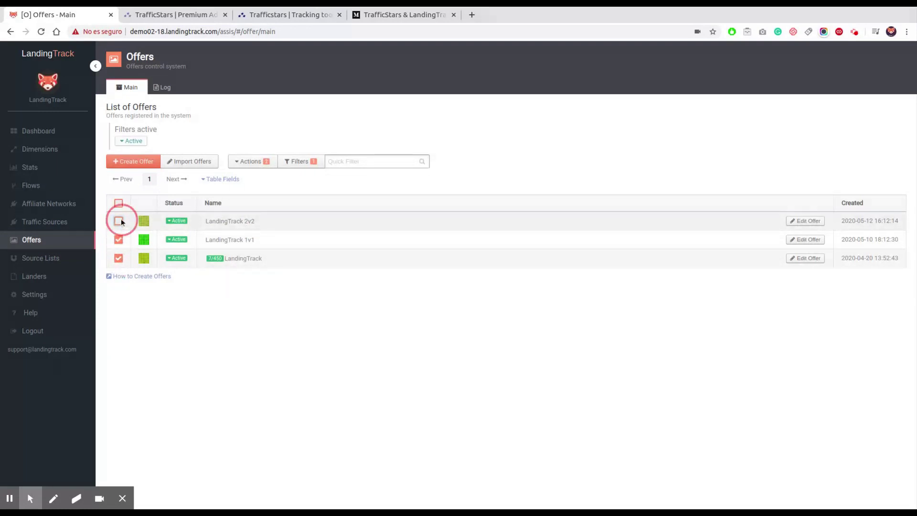
left_click(252, 162)
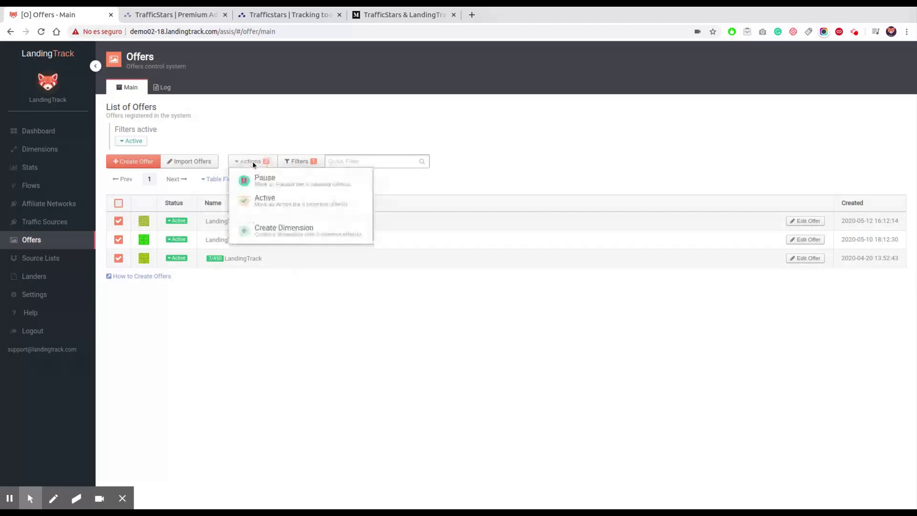
left_click(280, 230)
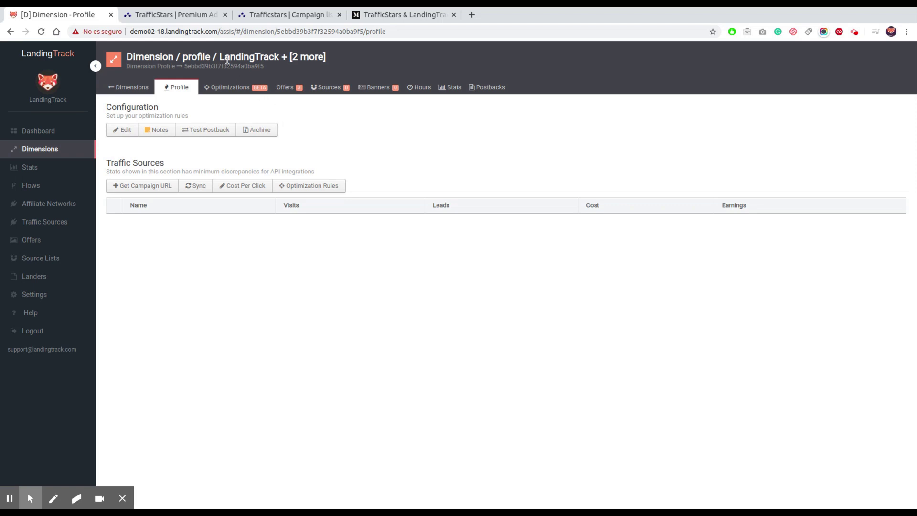
Check the new dimension's name and examine the Fallback path in its list of offers.
left_click_drag(219, 57, 329, 58)
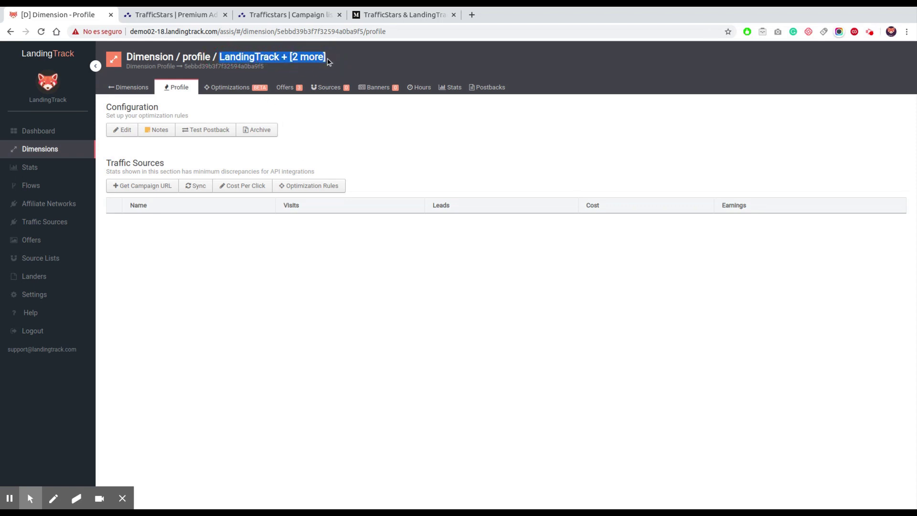
left_click(296, 134)
left_click(285, 89)
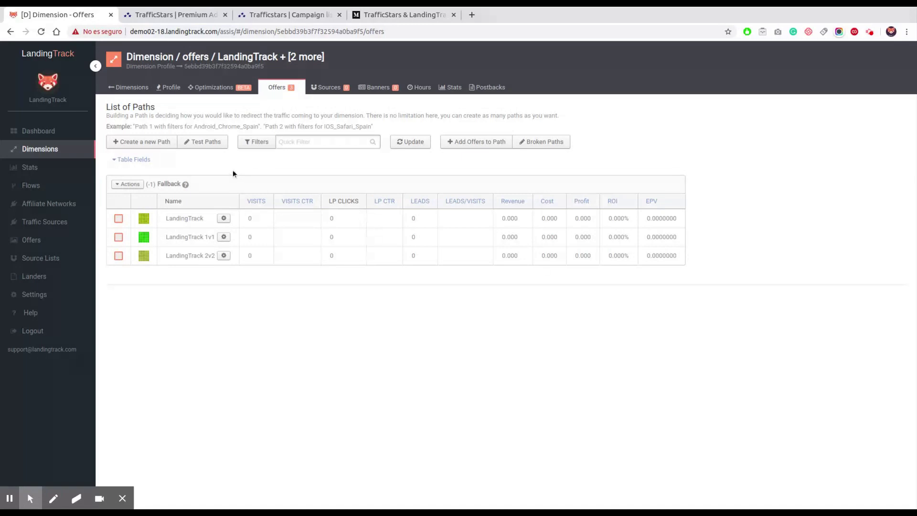
left_click(176, 184)
Create a path named "Android- DZ" containing the offers LandingTrack 2v2, LandingTrack 1v1 and LandingTrack.
left_click(161, 142)
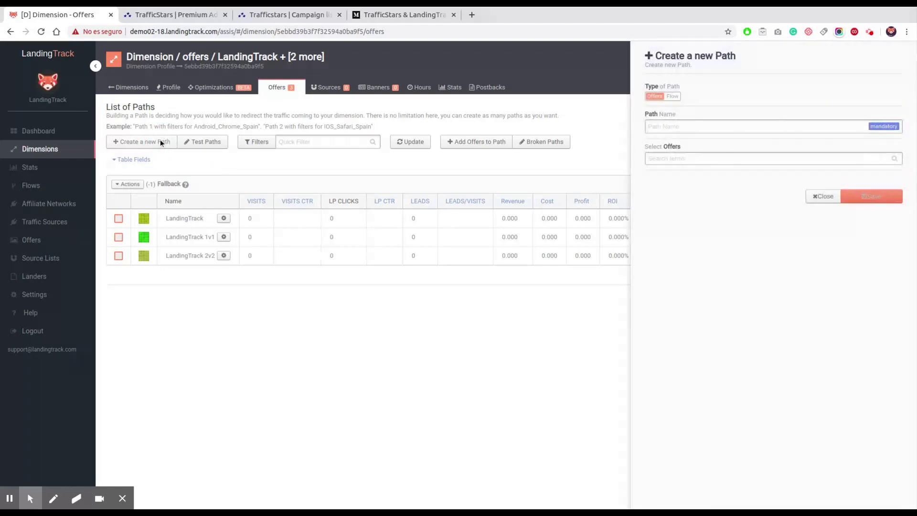
left_click(699, 126)
type("Android- ")
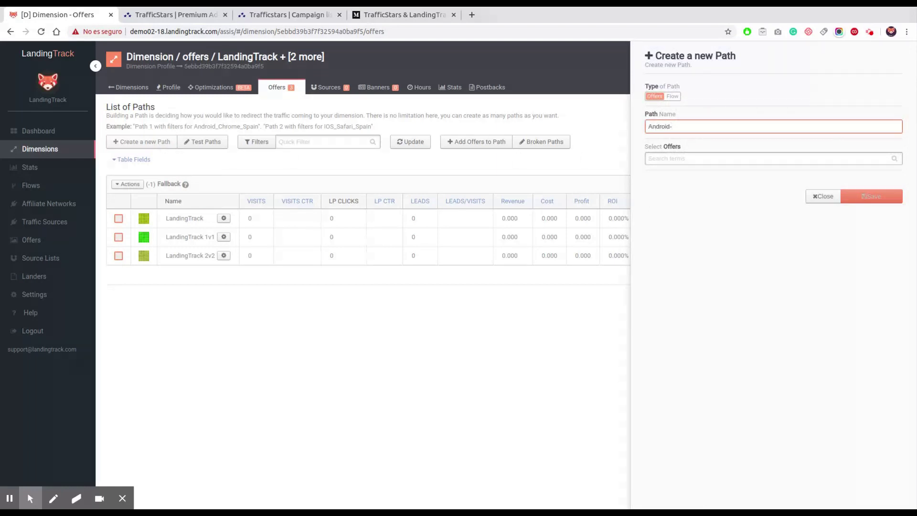
type("DZ")
left_click(692, 159)
left_click(697, 174)
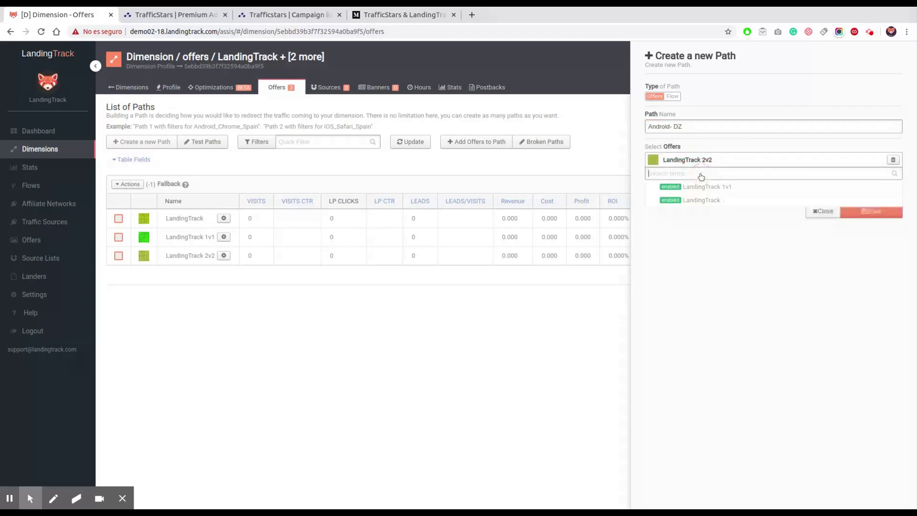
left_click(699, 188)
left_click(700, 202)
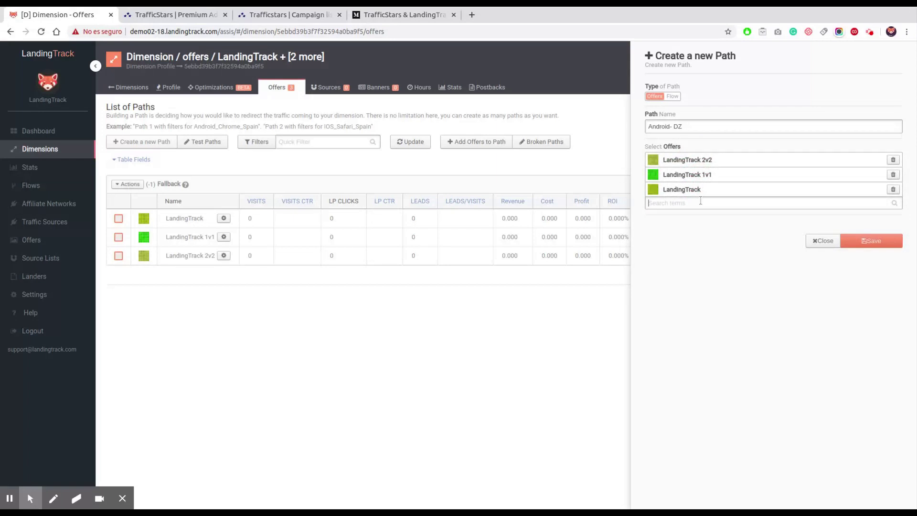
left_click(876, 236)
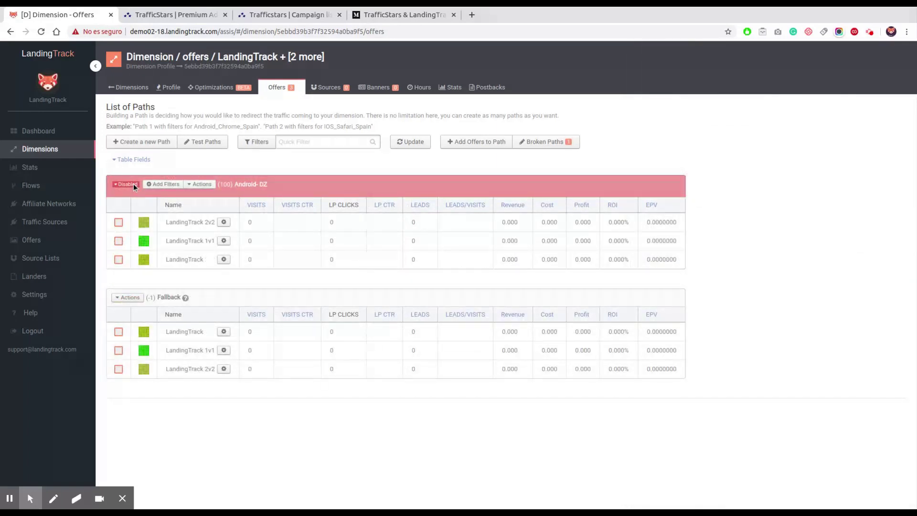
Enable the Android- DZ path and add an OS filter for Android.
left_click(167, 184)
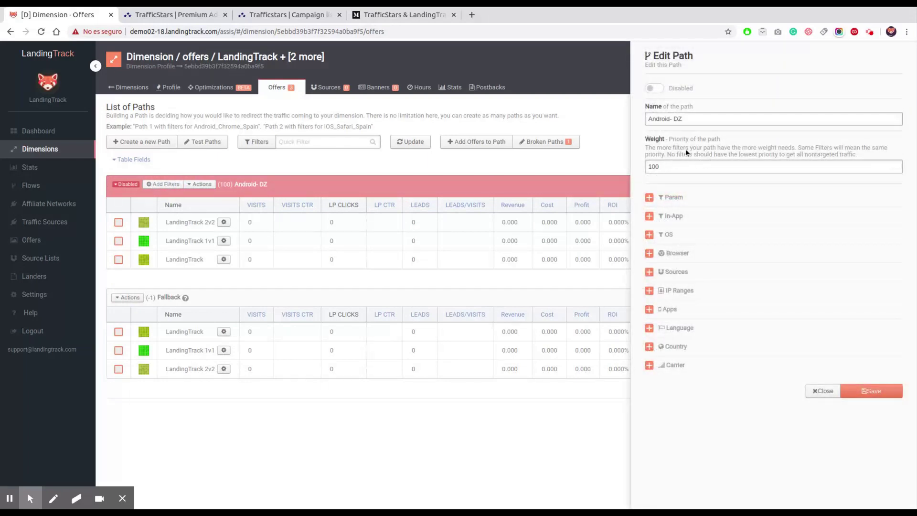
left_click(659, 88)
left_click(670, 234)
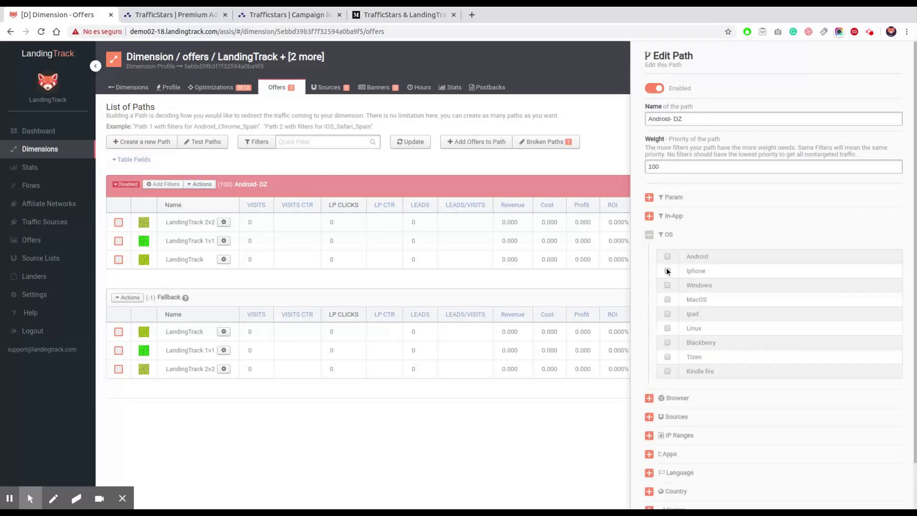
left_click(667, 256)
left_click(648, 235)
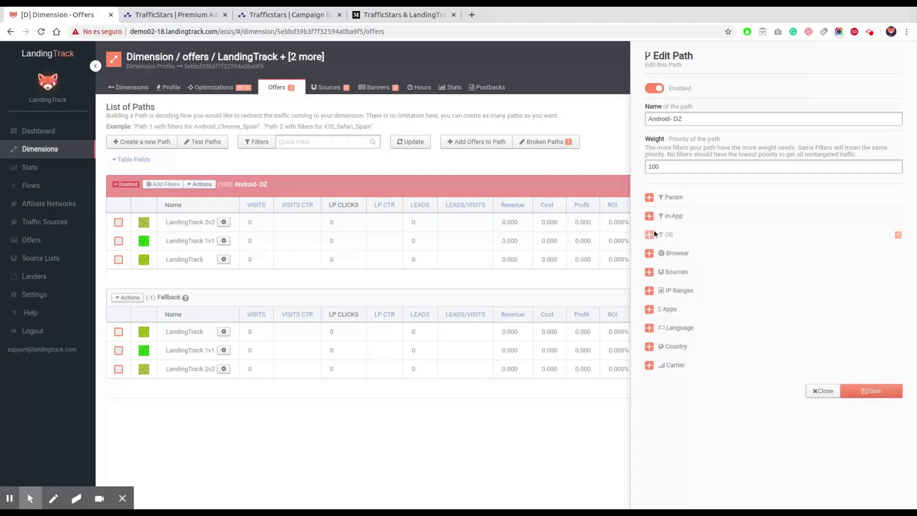
Add Algeria to the path's country filter and save the path.
left_click(673, 346)
left_click(690, 385)
type("alge")
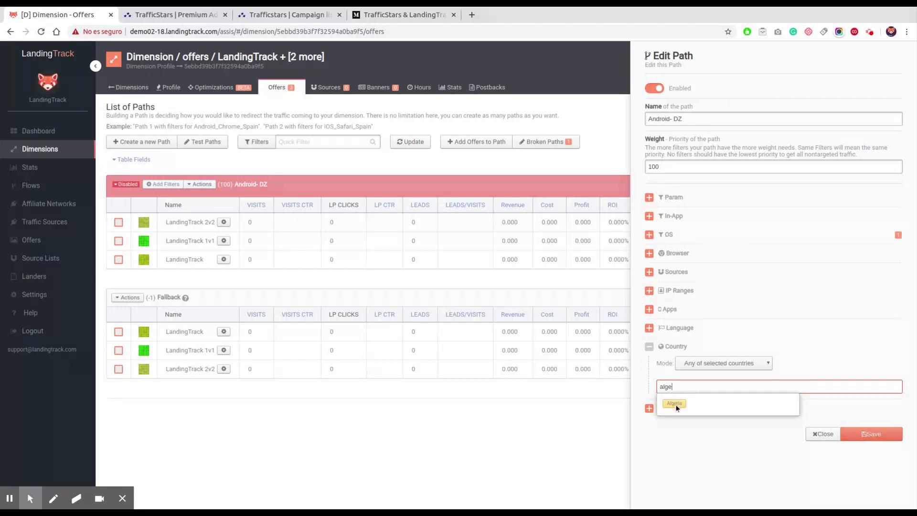
left_click(674, 404)
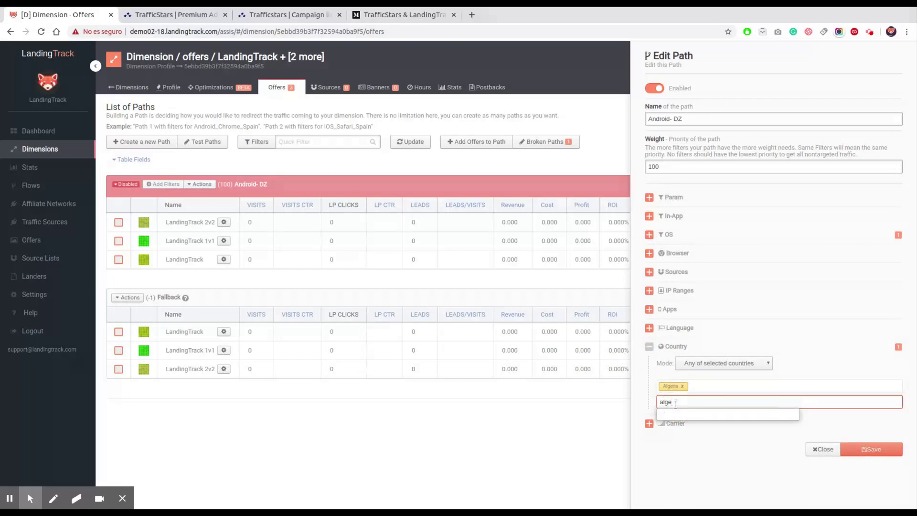
left_click(872, 446)
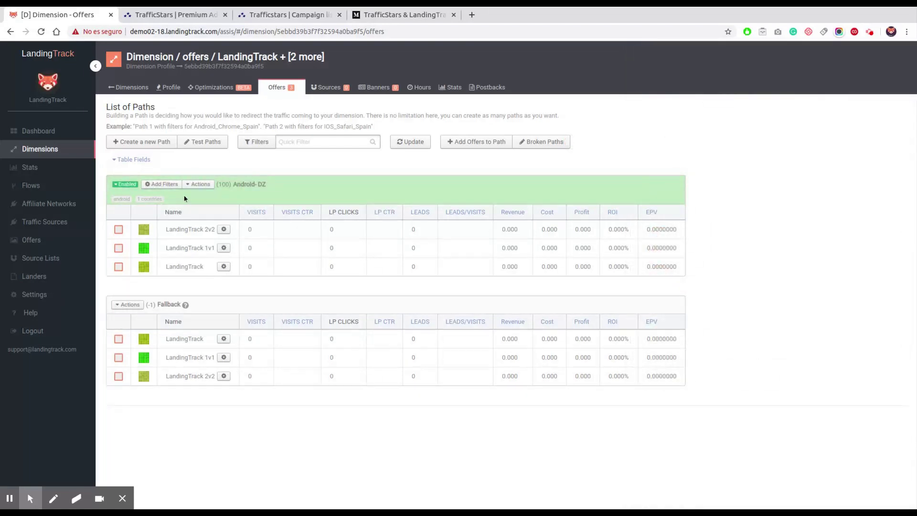
double_click(247, 184)
double_click(262, 184)
left_click_drag(234, 184, 271, 186)
Set the offer weights in the Android- DZ path to 28 for LandingTrack 2v2, 67 for LandingTrack 1v1 and 50 for LandingTrack.
left_click(224, 230)
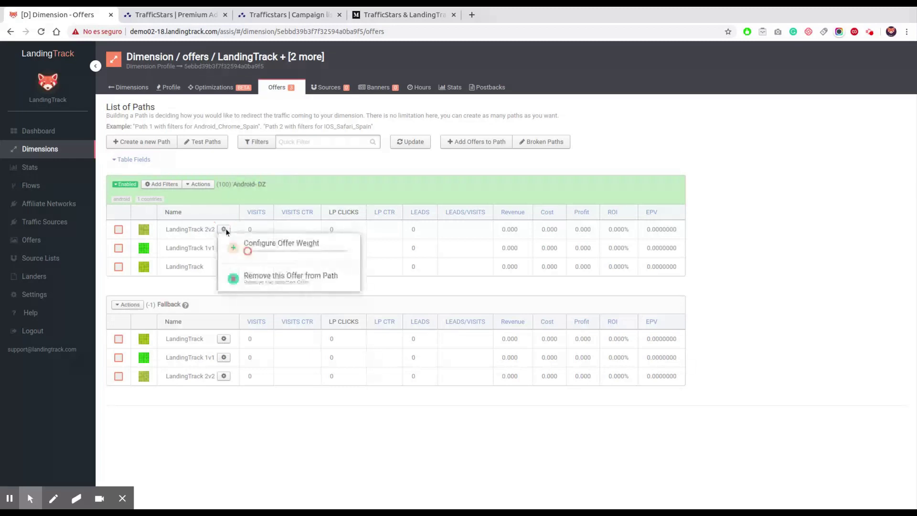
left_click_drag(248, 251, 277, 252)
left_click(246, 248)
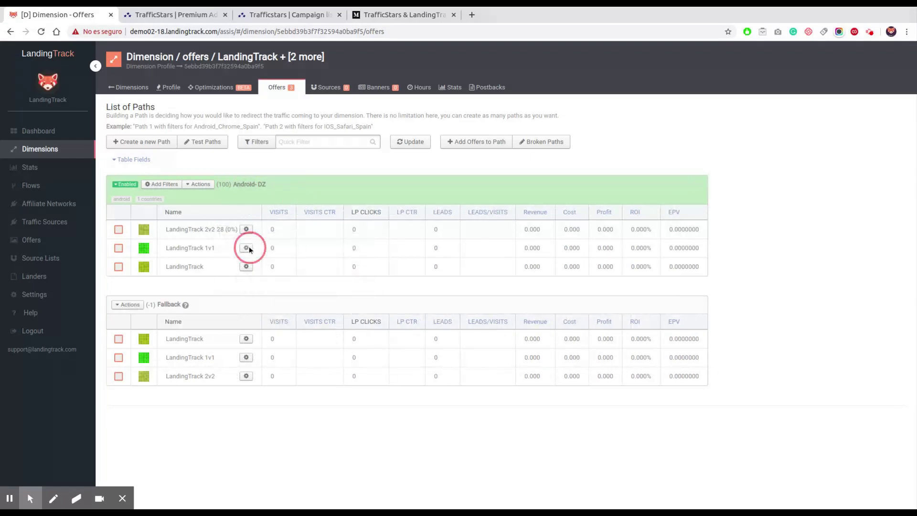
left_click_drag(266, 268, 337, 270)
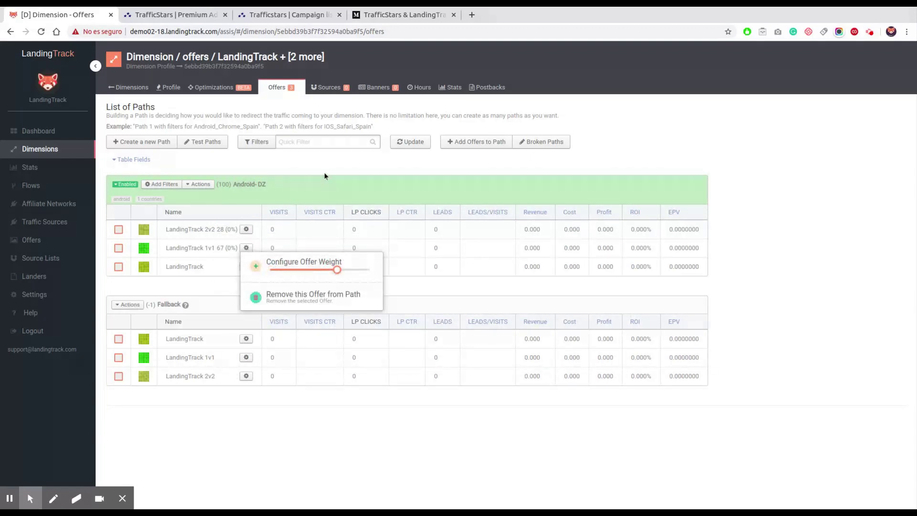
left_click(325, 176)
left_click(247, 267)
left_click_drag(270, 289, 321, 288)
left_click(336, 183)
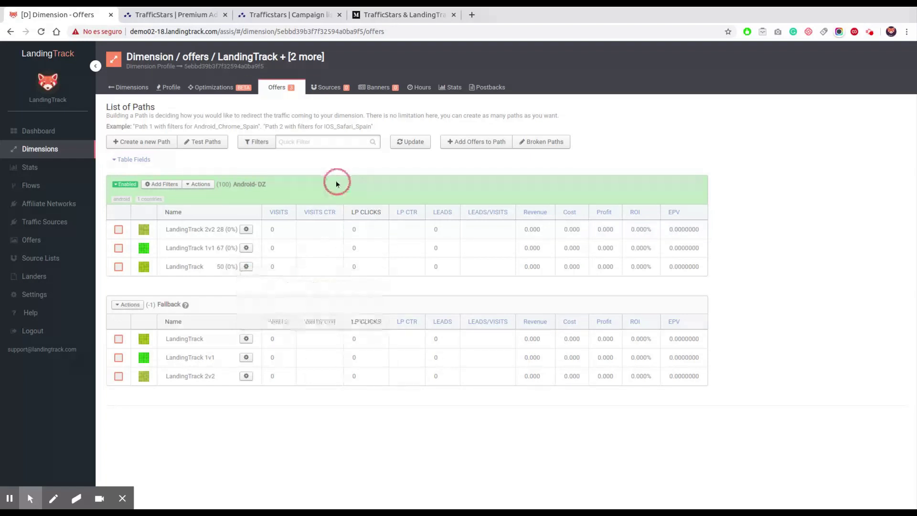
Generate the dimension's campaign URL for TrafficStars using the domain tfijkyltbobs.unicornpride123.com and the Adult Traffic segment.
left_click(173, 91)
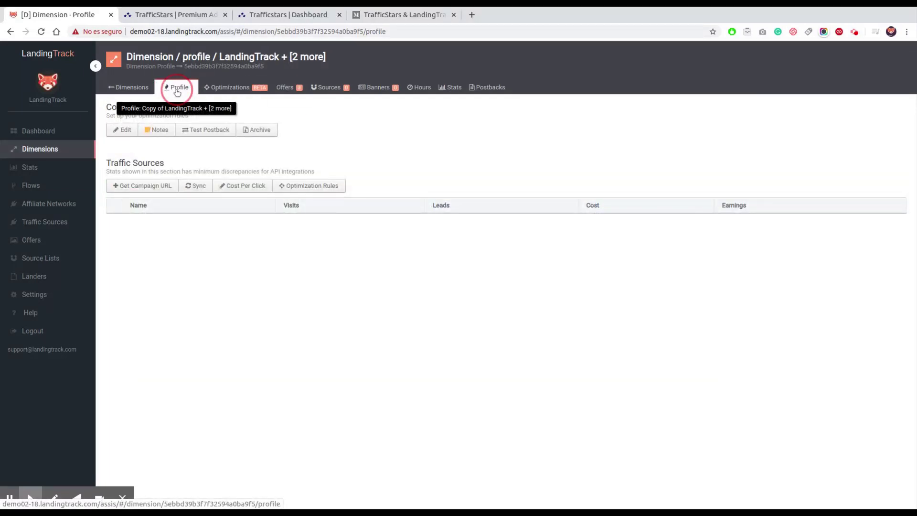
left_click(150, 188)
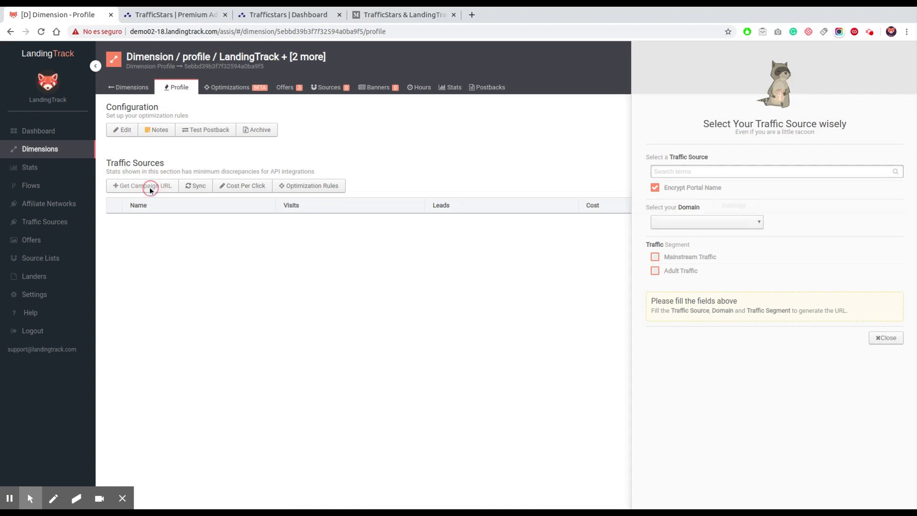
left_click(696, 172)
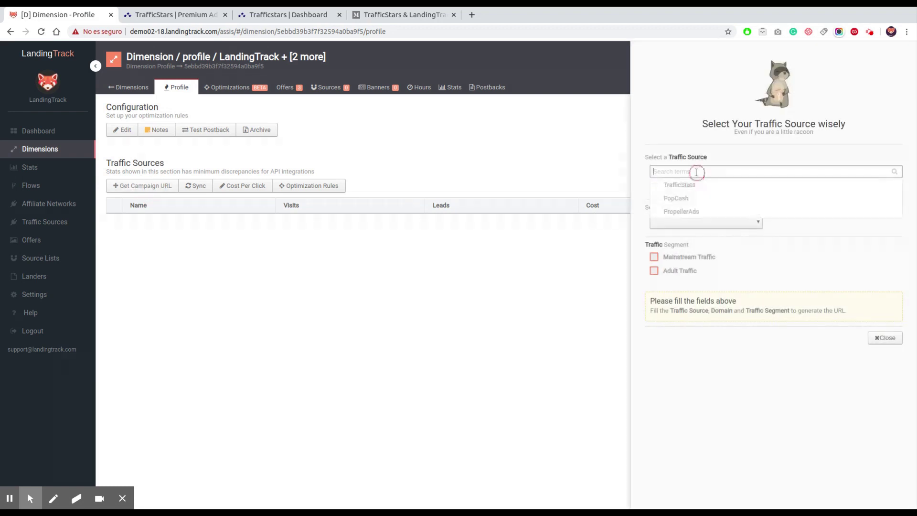
left_click(691, 187)
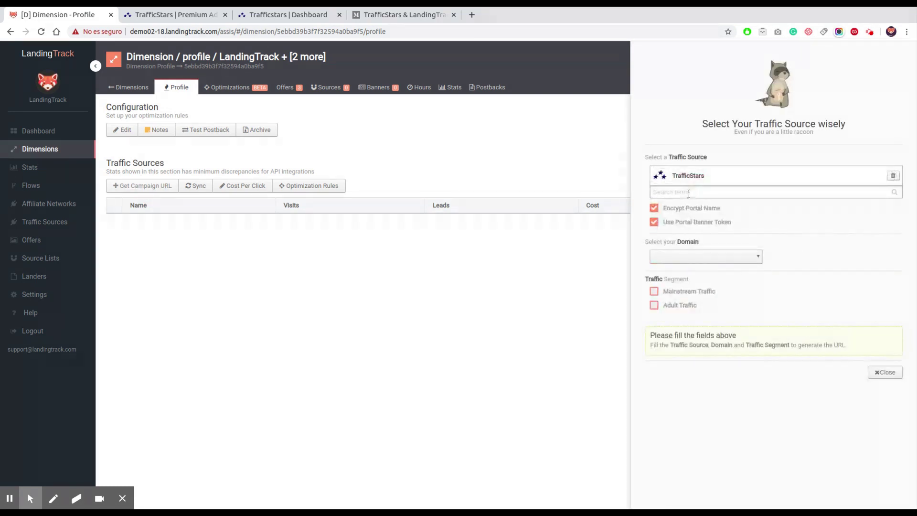
left_click(680, 259)
left_click(653, 306)
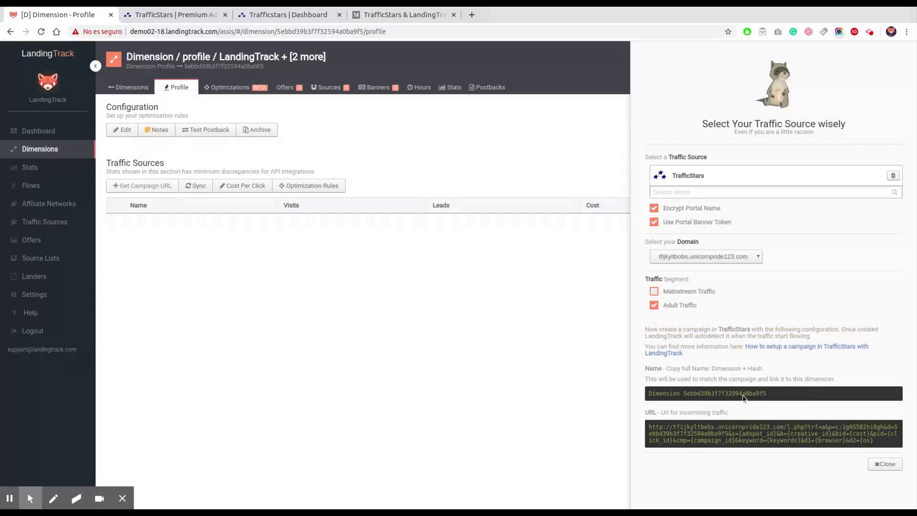
Copy the dimension's full name with its hash and start a new TrafficStars campaign that uses it as the campaign name.
left_click_drag(768, 393, 654, 396)
left_click_drag(652, 398, 650, 399)
key("ctrl+c")
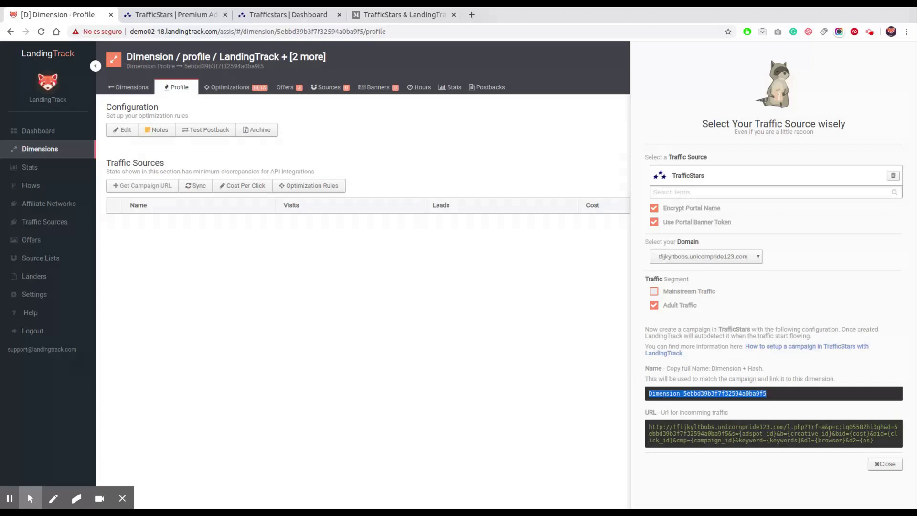
left_click(278, 18)
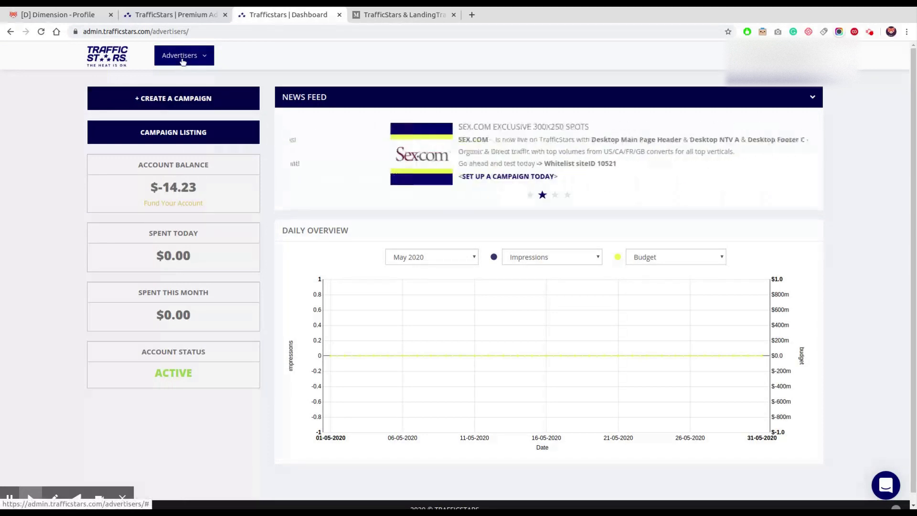
left_click(175, 98)
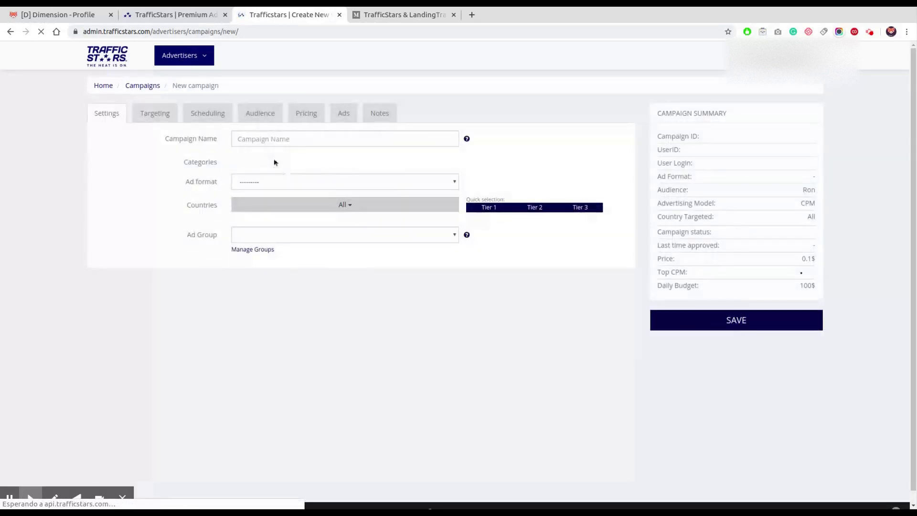
left_click(260, 139)
key("ctrl+v")
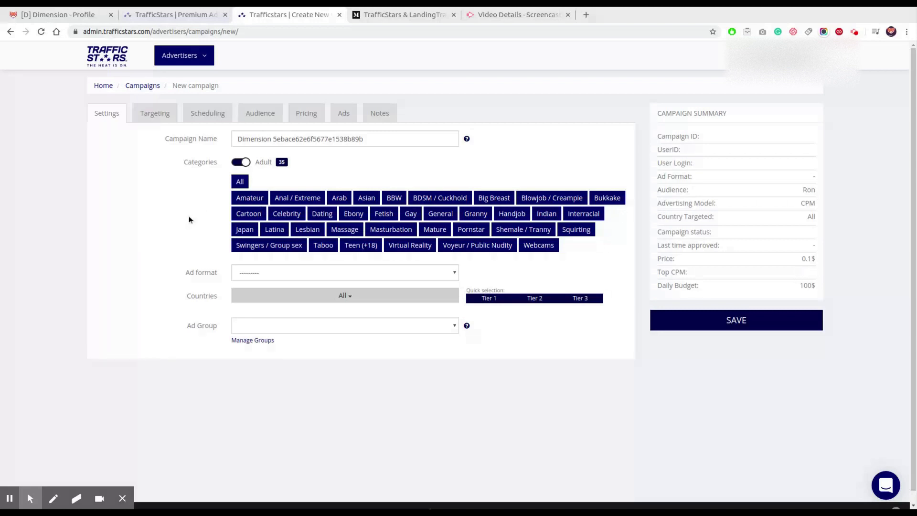
Set the campaign's ad format to Popunder and target only Algeria.
left_click(285, 273)
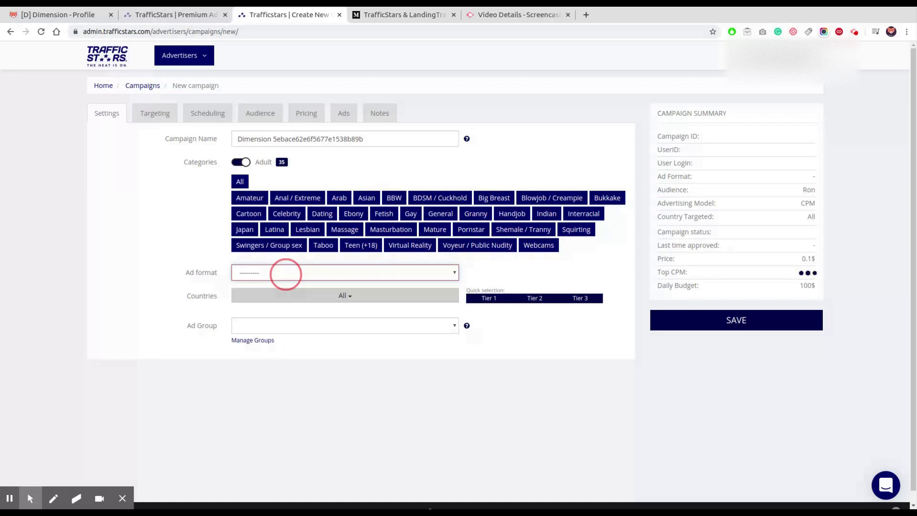
left_click(285, 273)
left_click(334, 297)
left_click(308, 317)
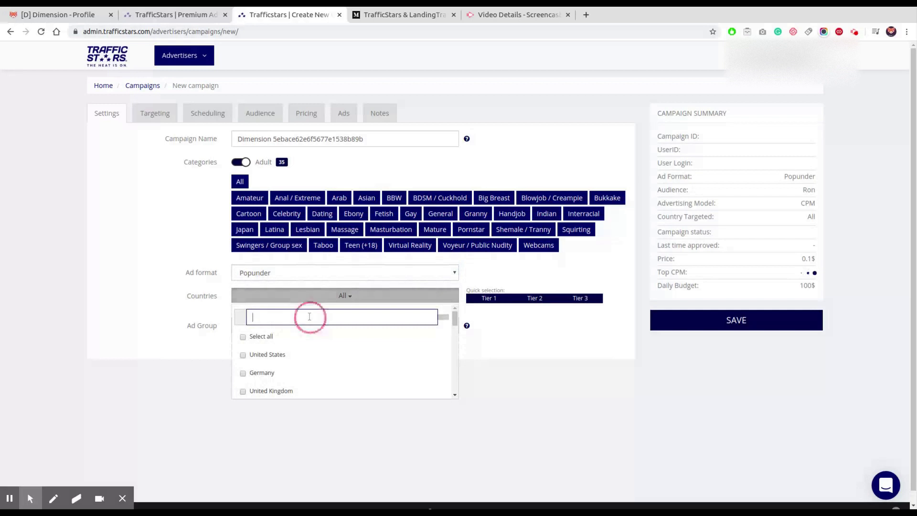
type("alger")
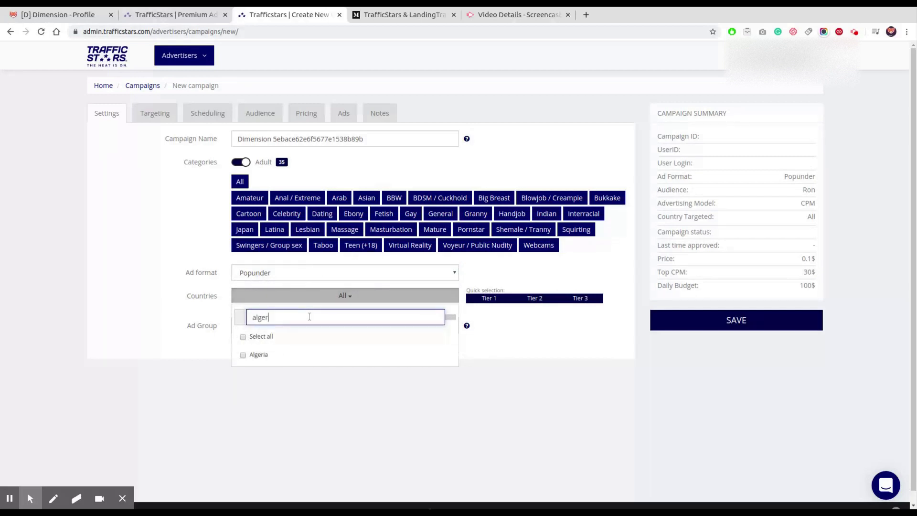
left_click(243, 354)
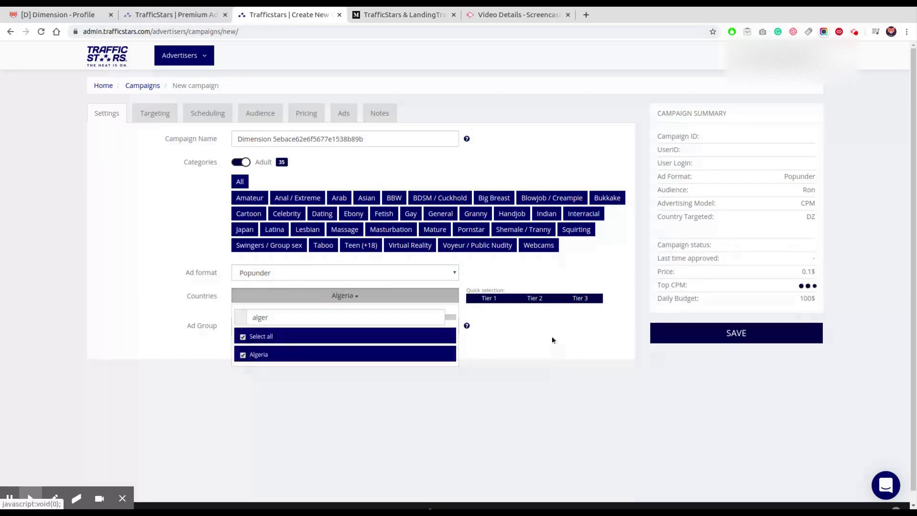
left_click(537, 336)
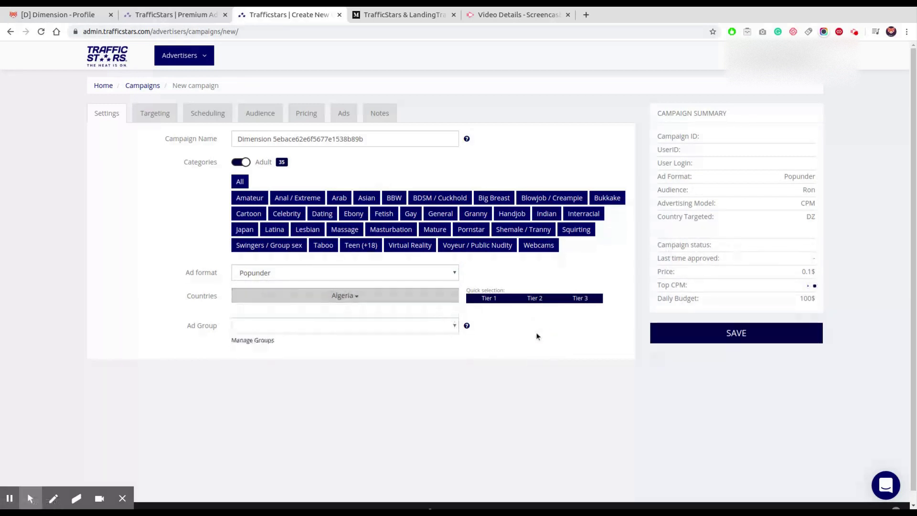
Leave the targeting, scheduling and audience settings at their defaults, and set a daily budget of $20 with the CPM model.
left_click(154, 114)
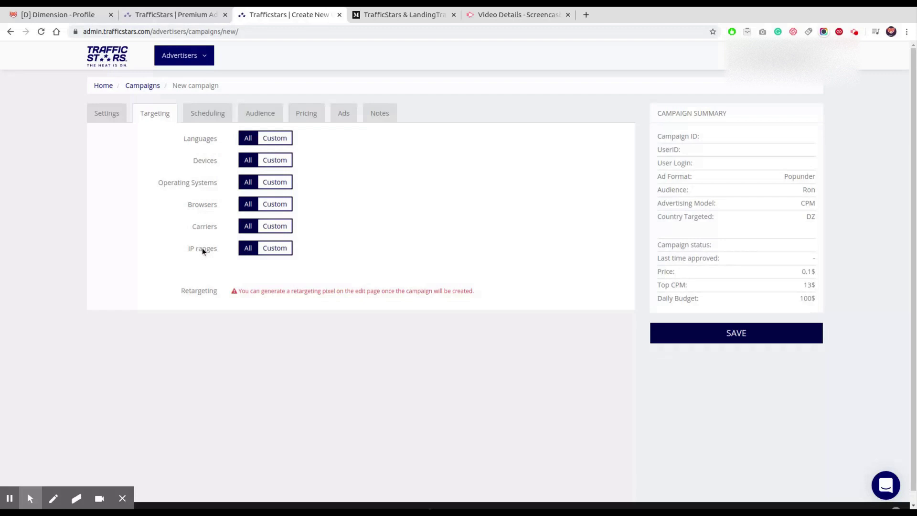
left_click(209, 114)
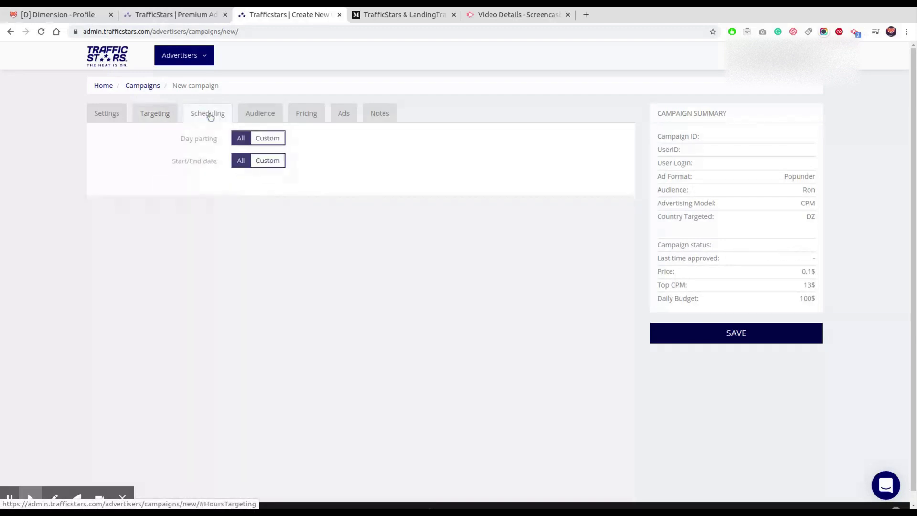
left_click(258, 114)
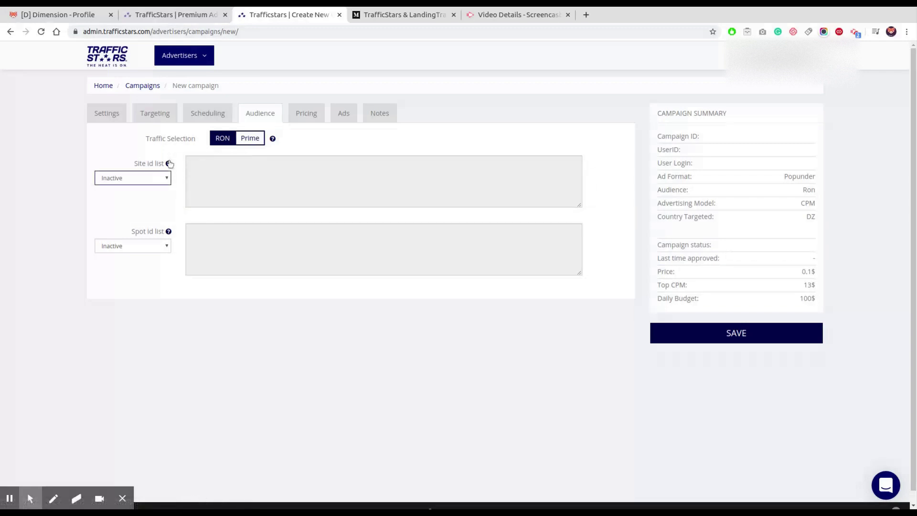
left_click(309, 115)
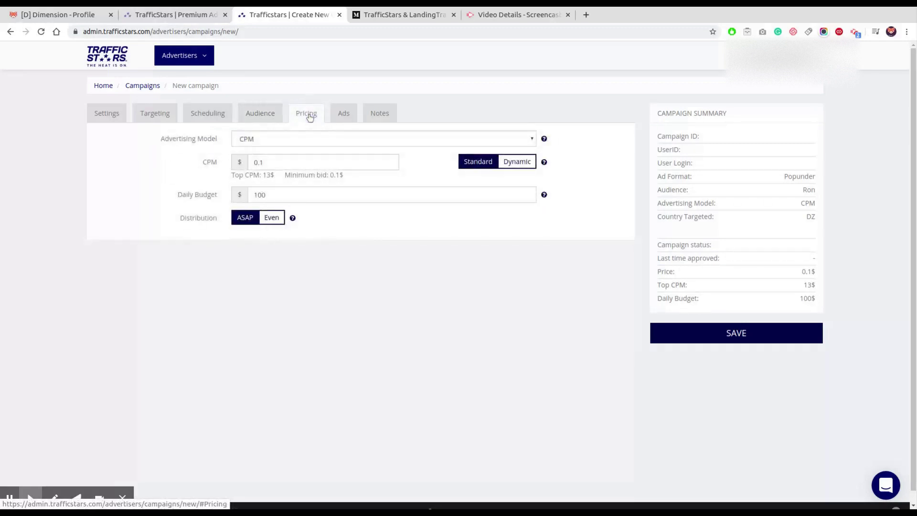
left_click(286, 137)
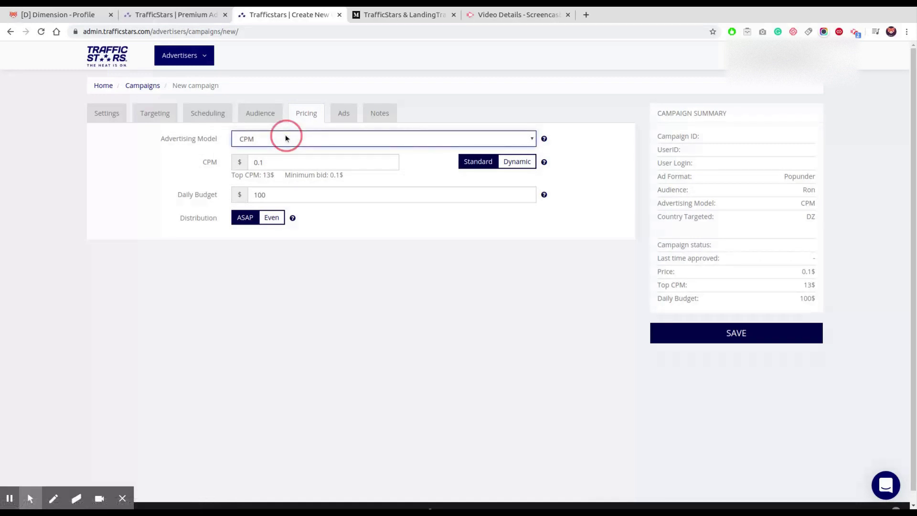
left_click(266, 161)
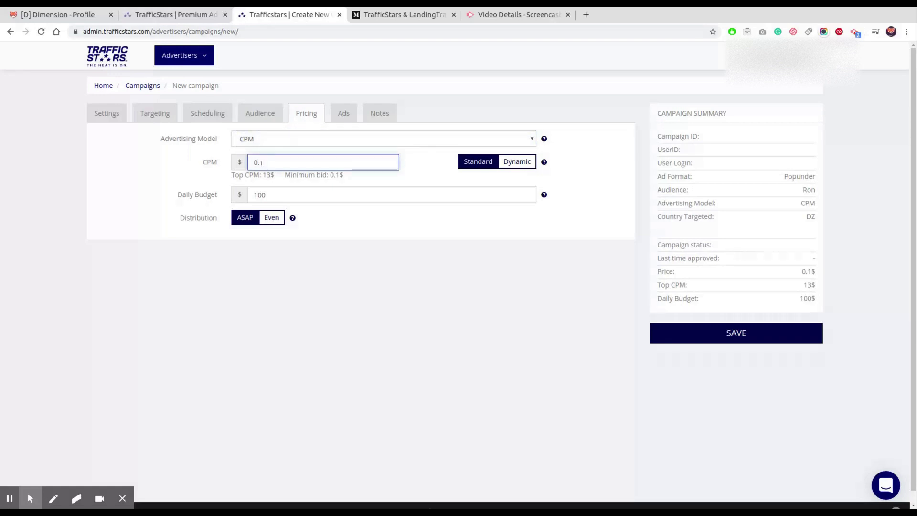
left_click_drag(266, 194, 235, 194)
type("20")
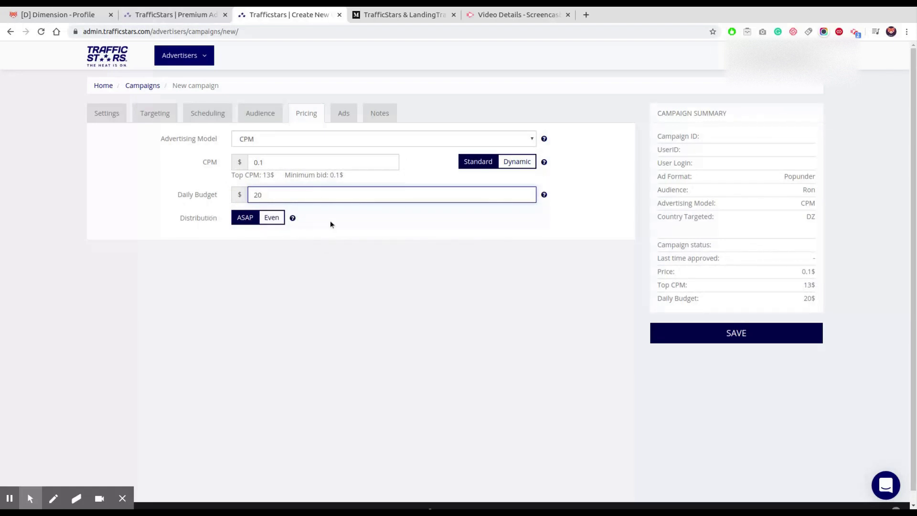
Add a popunder ad using the incoming-traffic URL copied from the LandingTrack dimension, and save the TrafficStars campaign.
left_click(343, 113)
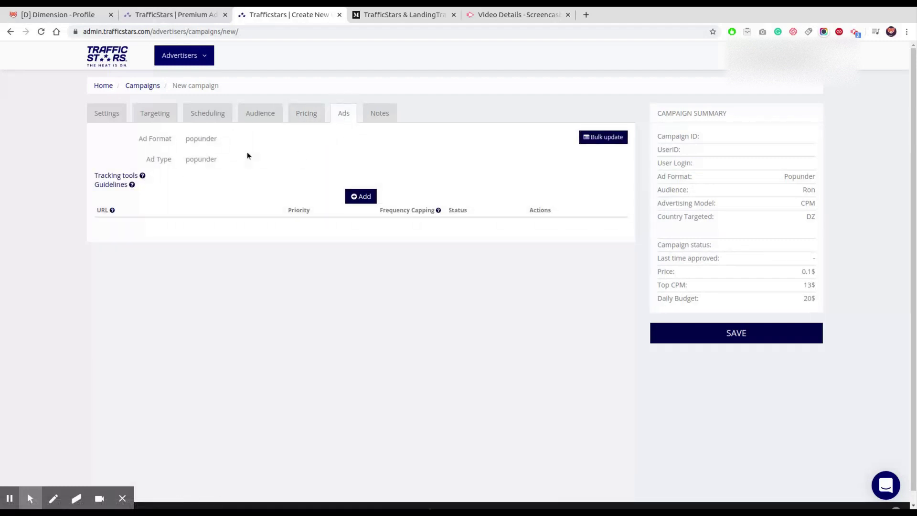
left_click(365, 196)
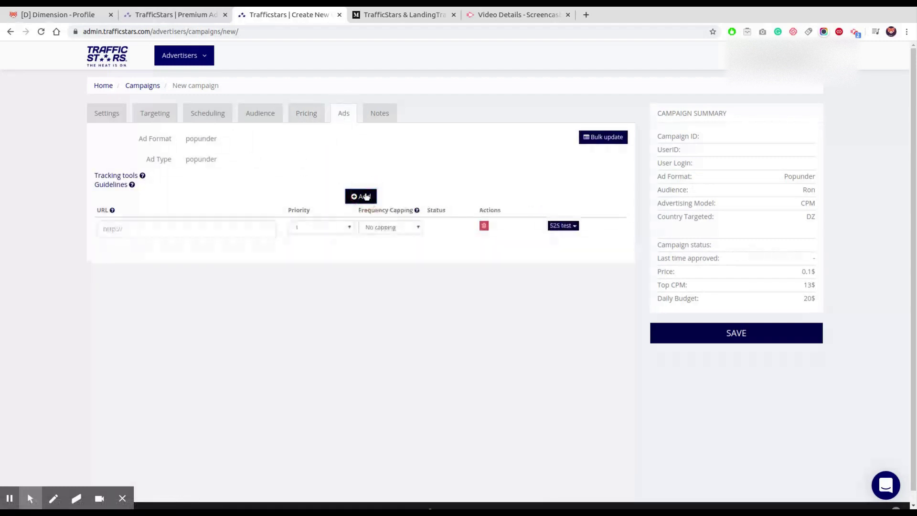
left_click(150, 230)
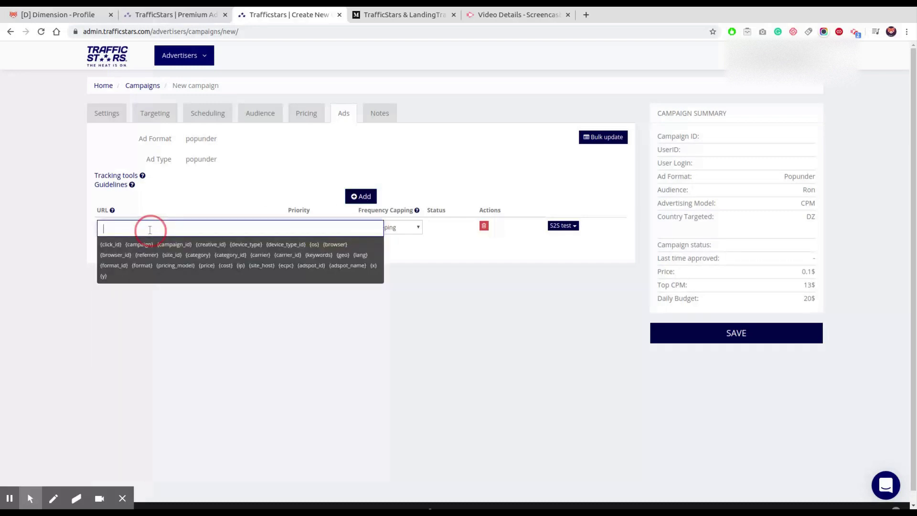
left_click(69, 17)
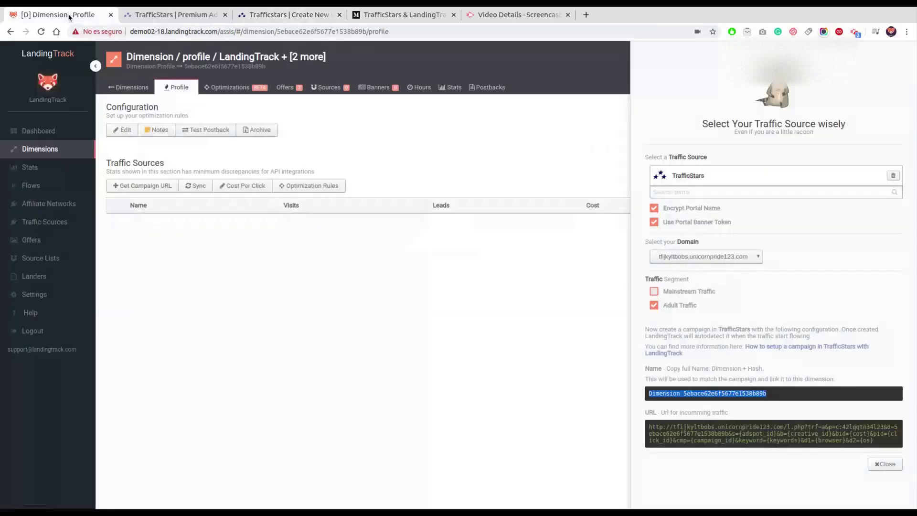
left_click(699, 426)
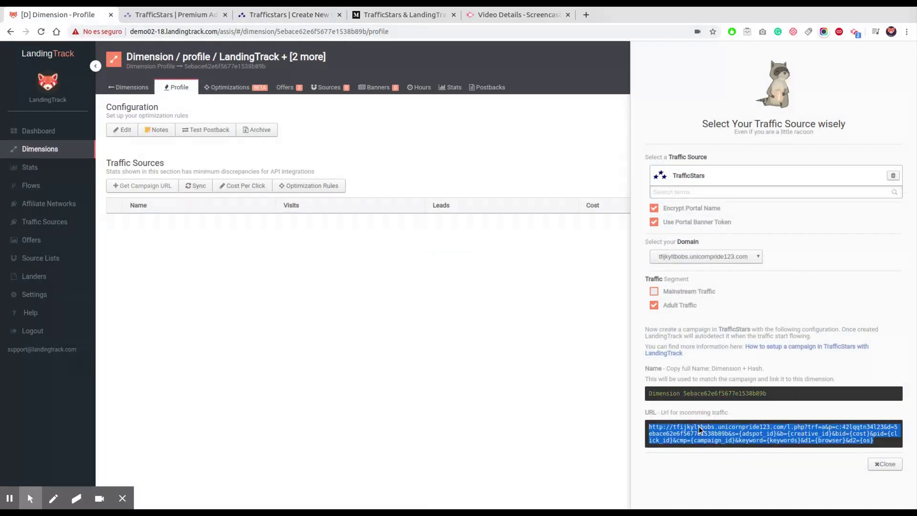
left_click(296, 17)
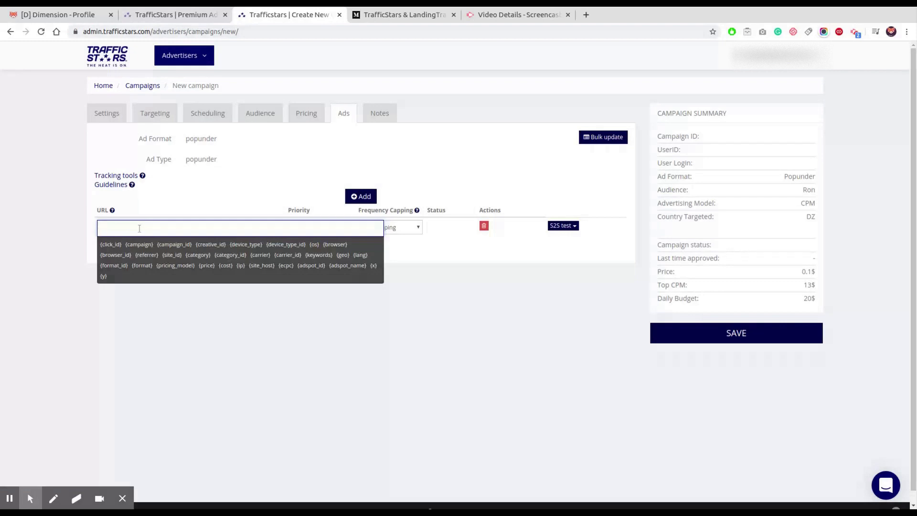
type("http://tfljky.bobs.unicornpride123.com/l.php?trf=a&p=c:42lqqtn34l23&d=5ebace62e6f5677e1538b89b&s={adspot_id}&b={creative_id}&bid={cost}&pid={click_id}&cmp={campaign_id}&keyword={keywords}&d1={browser}&d2={os}")
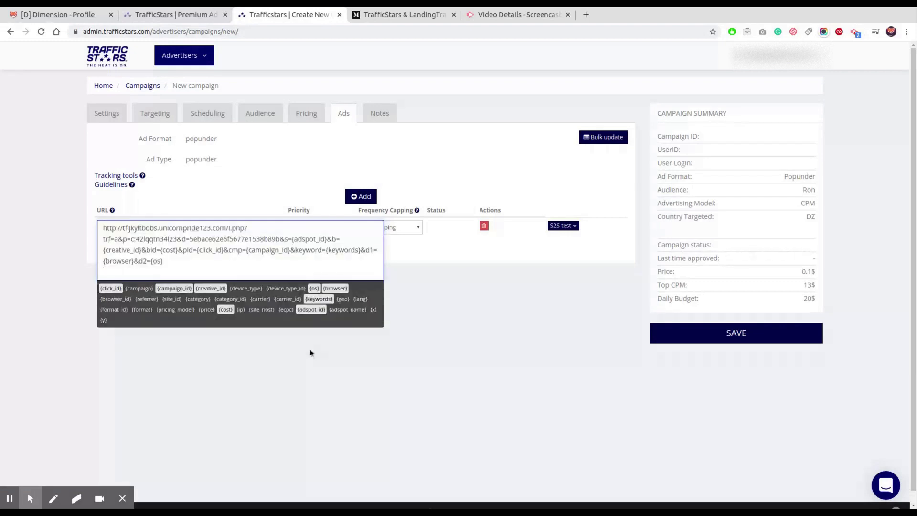
left_click(475, 288)
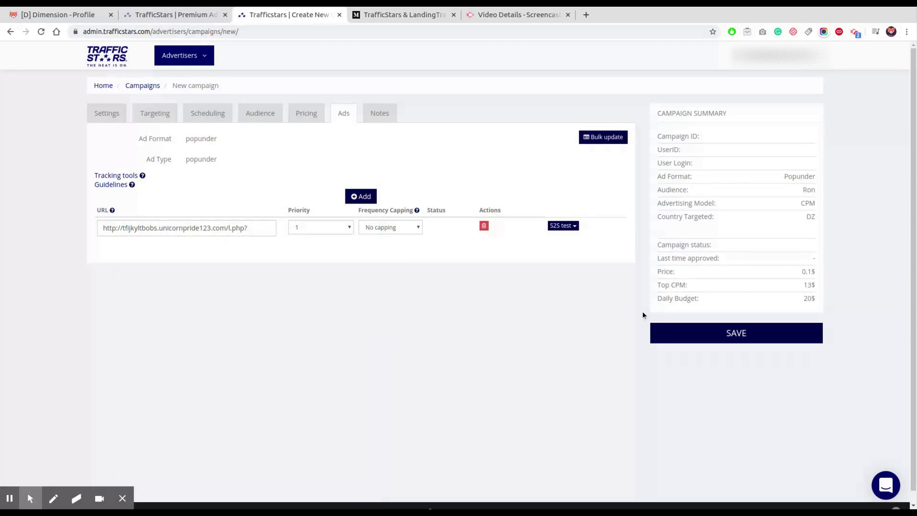
left_click(747, 339)
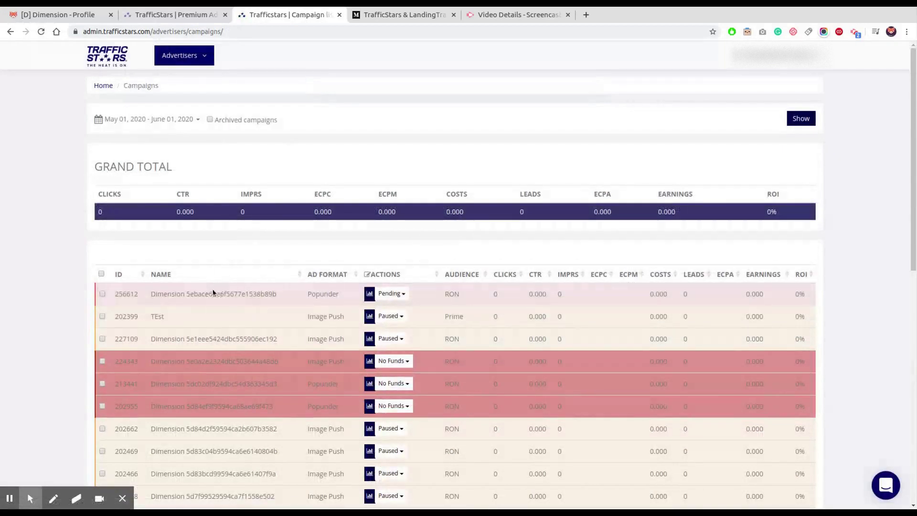
Copy the new campaign's ID from TrafficStars and sync that campaign with the dimension in LandingTrack.
double_click(131, 293)
left_click(76, 16)
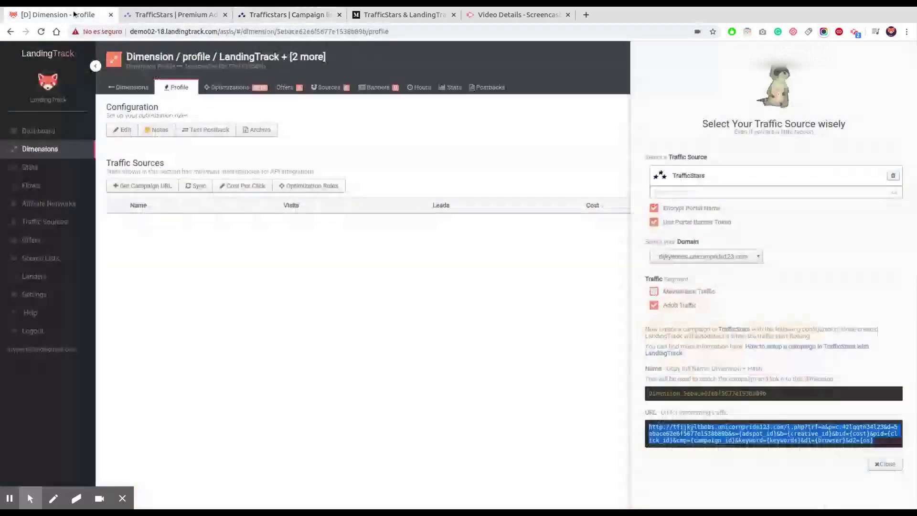
left_click(200, 186)
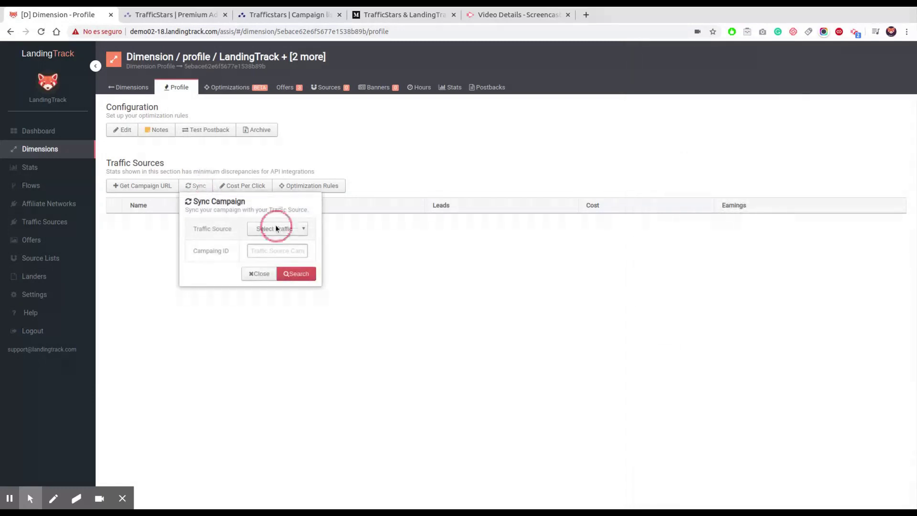
left_click(275, 239)
left_click(272, 250)
key("ctrl+v")
left_click(294, 271)
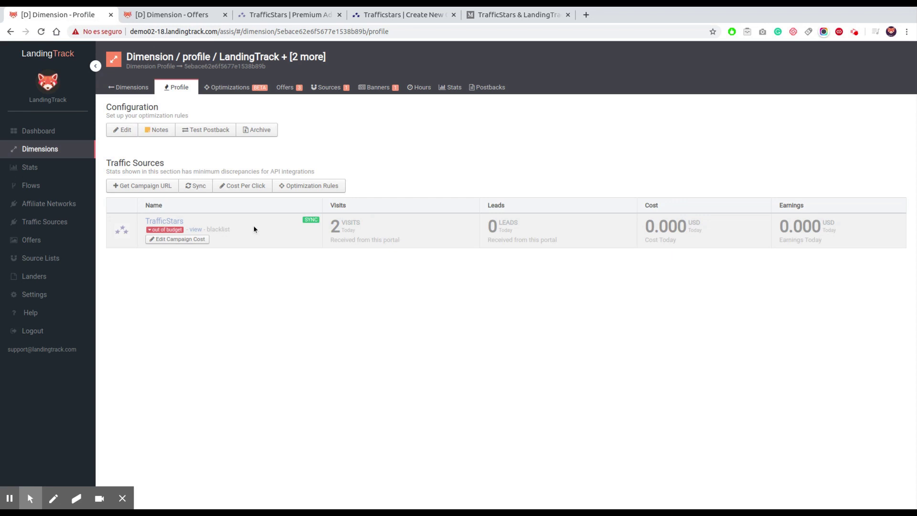
Set the dimension's optimization rules to pause campaigns at a negative profit of 10 per day and reactivate them the next day.
left_click(265, 206)
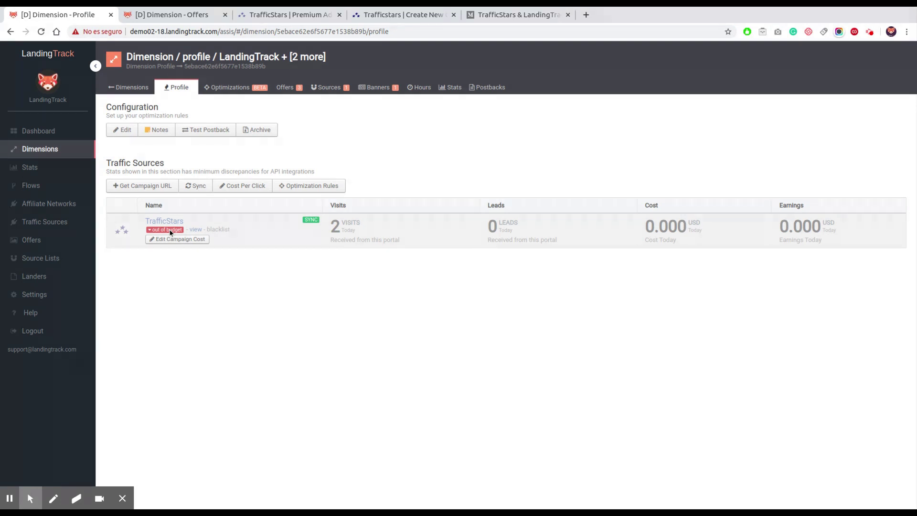
left_click(360, 149)
left_click(328, 186)
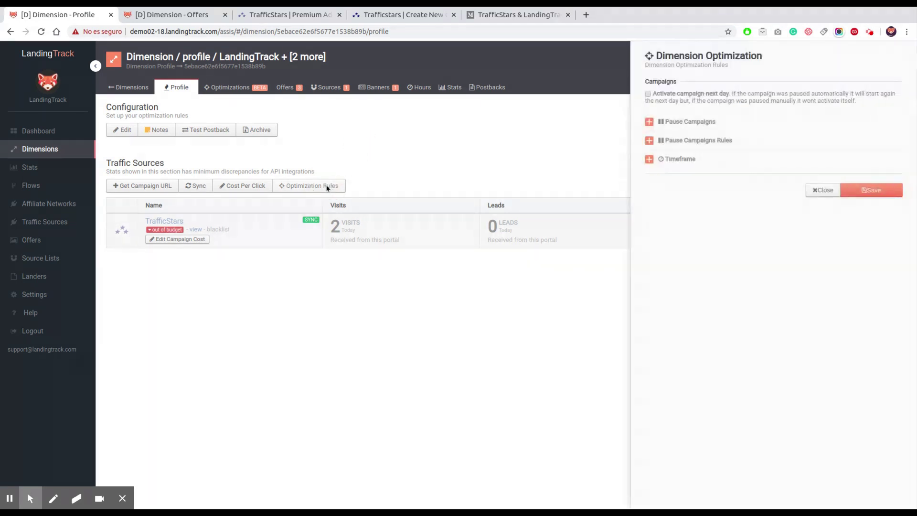
left_click(690, 122)
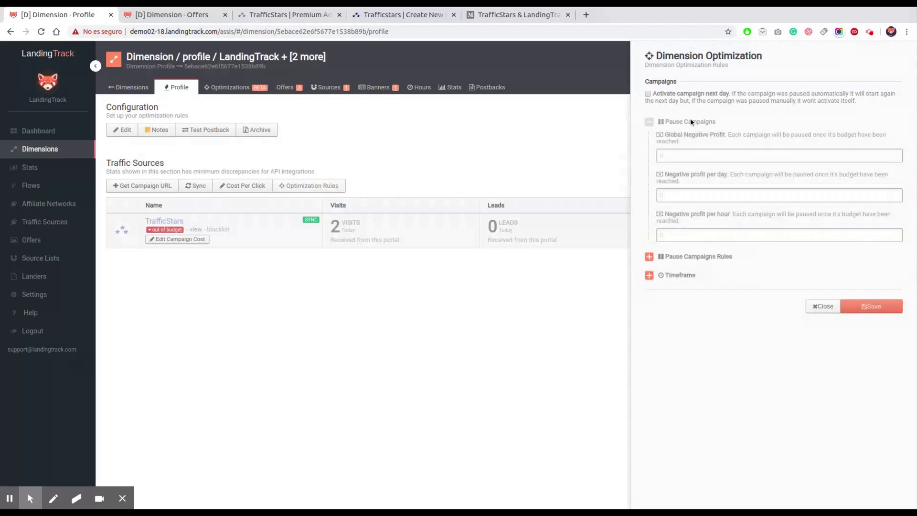
left_click(678, 194)
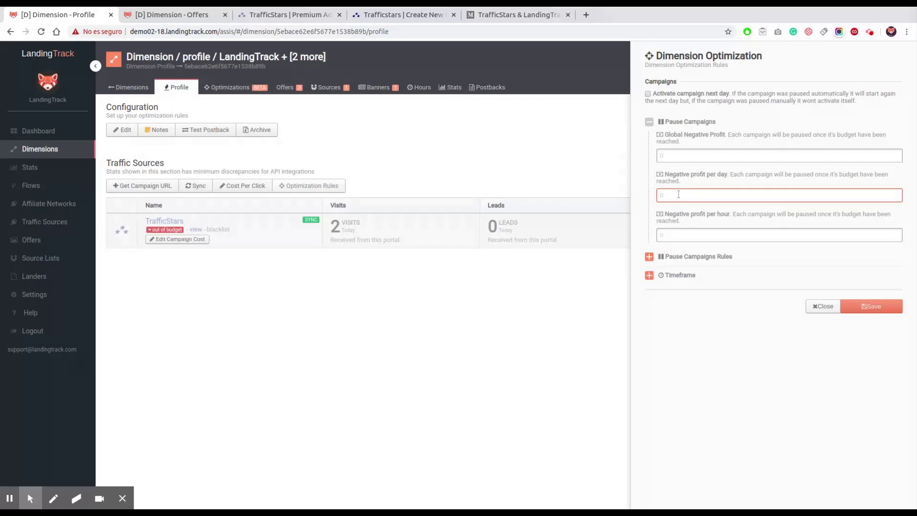
type("10")
left_click(647, 94)
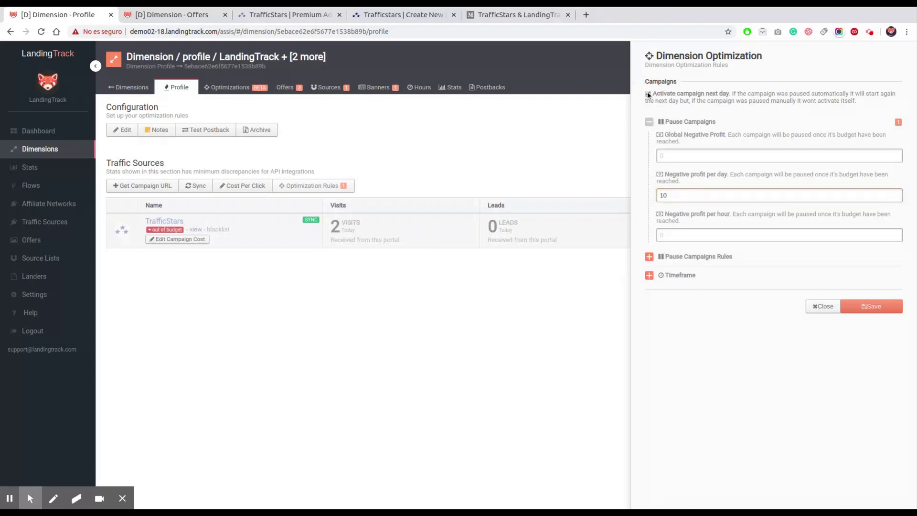
left_click(878, 307)
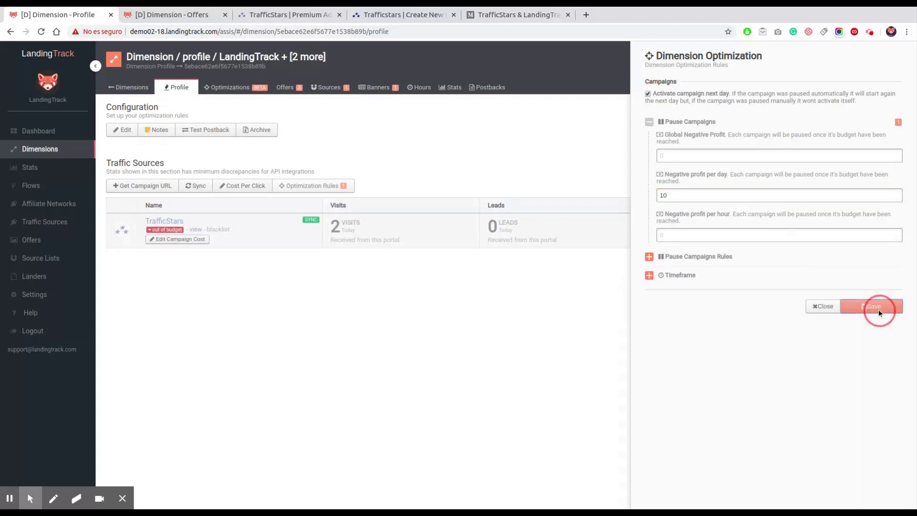
Edit the dimension to enable both Javascript Validation and Breakframe under Bot Control, and save it.
left_click(123, 133)
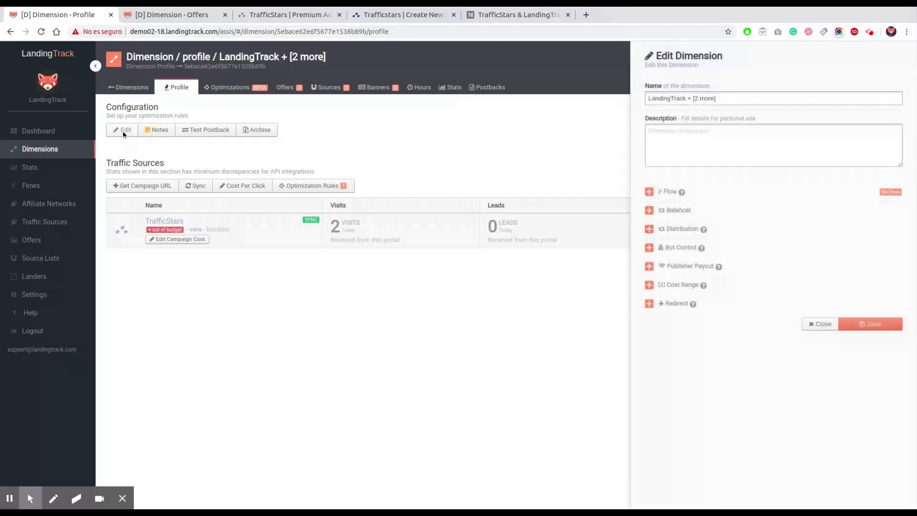
left_click(686, 247)
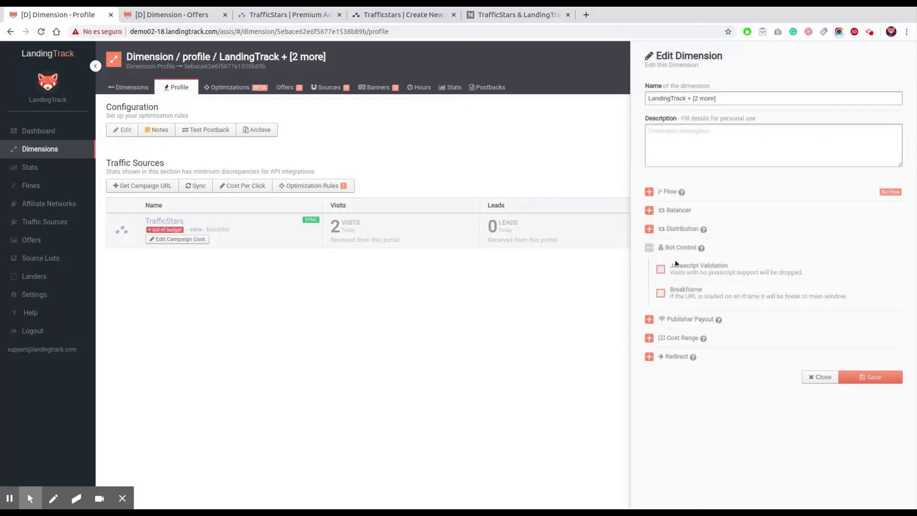
left_click(660, 269)
left_click(659, 292)
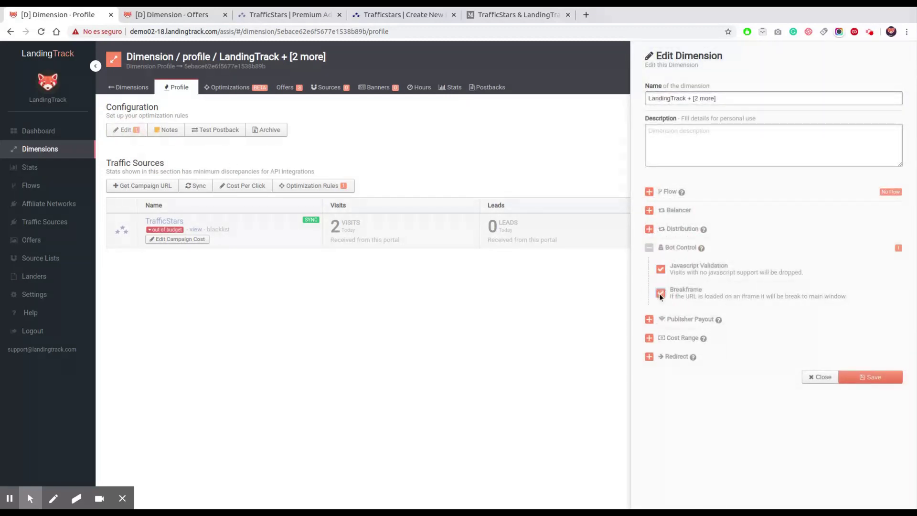
left_click(862, 377)
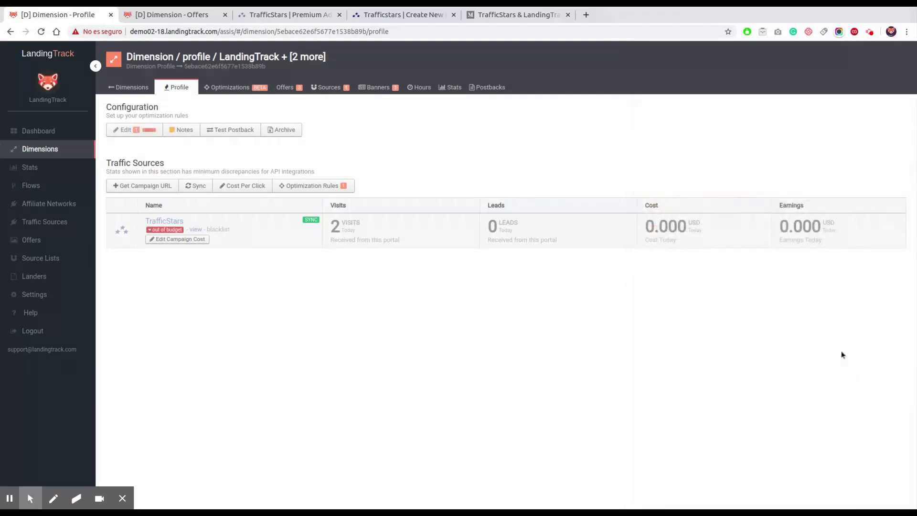
Create an optimization ruleset named "No conversion" for the dimension, affecting Sources.
left_click(232, 92)
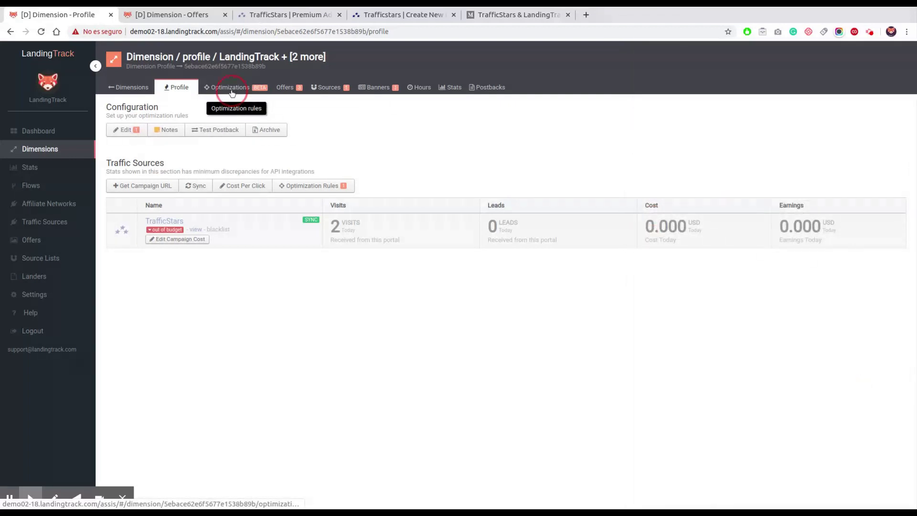
left_click(156, 133)
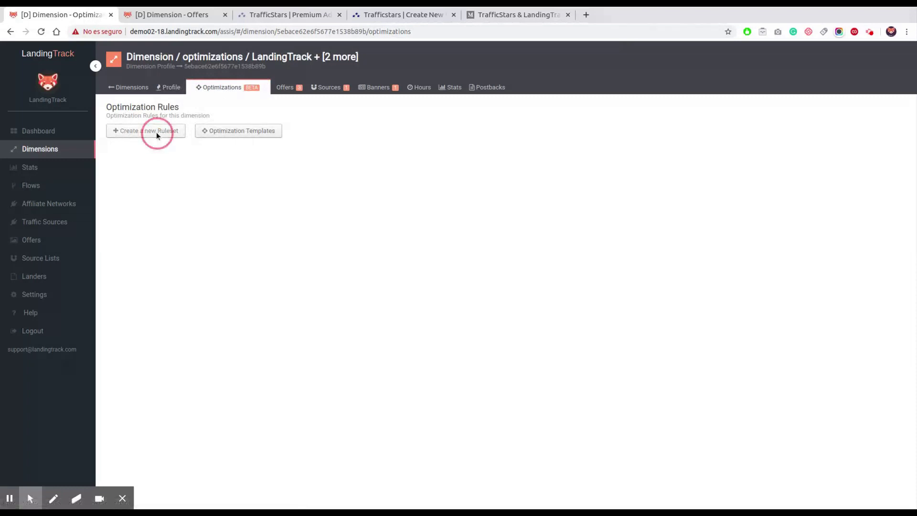
type("No conversion")
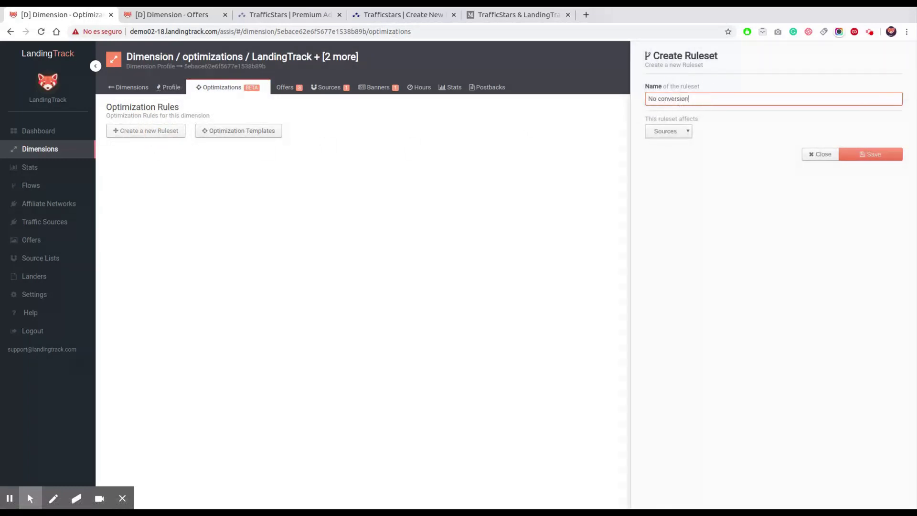
left_click(868, 152)
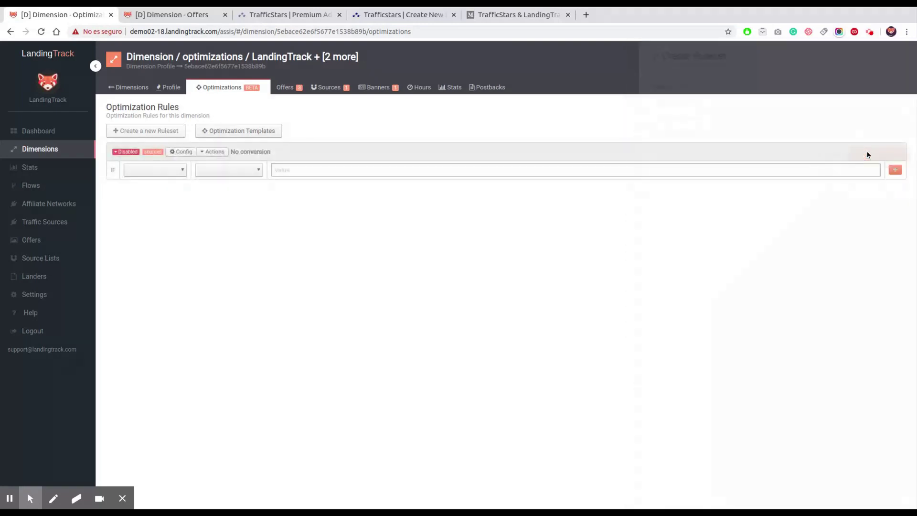
Add a condition to the No conversion ruleset requiring Cost to be greater than 0.2.
left_click(157, 171)
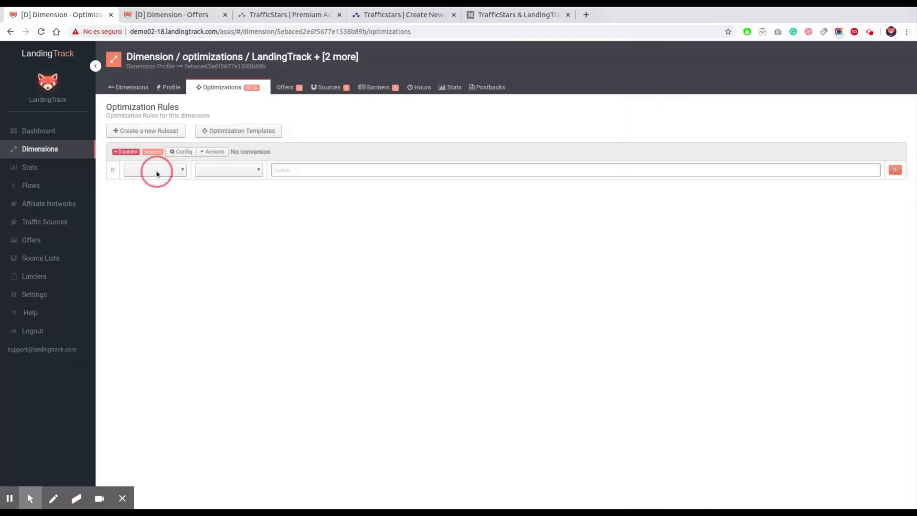
left_click(147, 220)
left_click(223, 170)
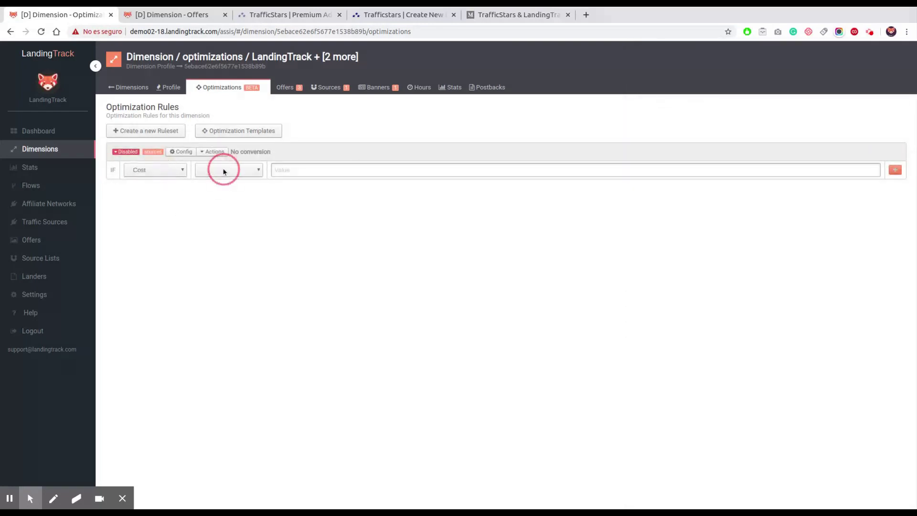
left_click(223, 182)
left_click(299, 169)
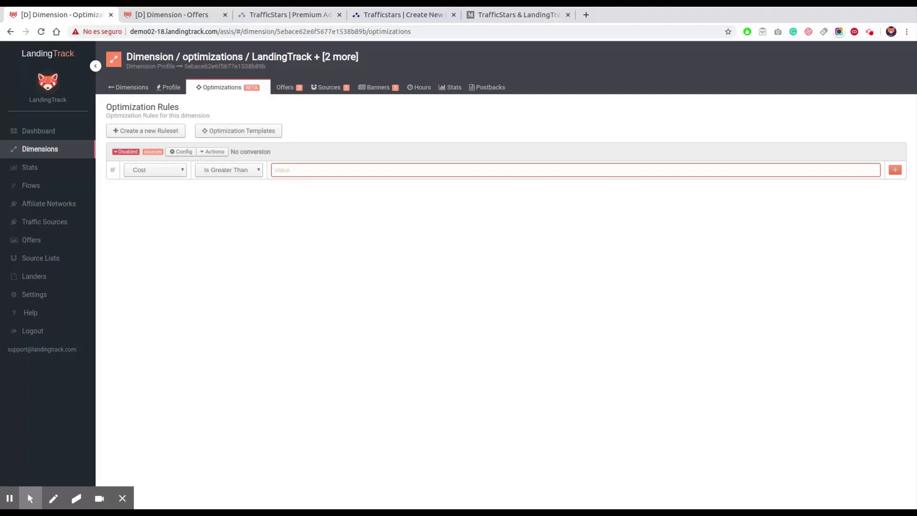
type("0.2")
left_click(895, 169)
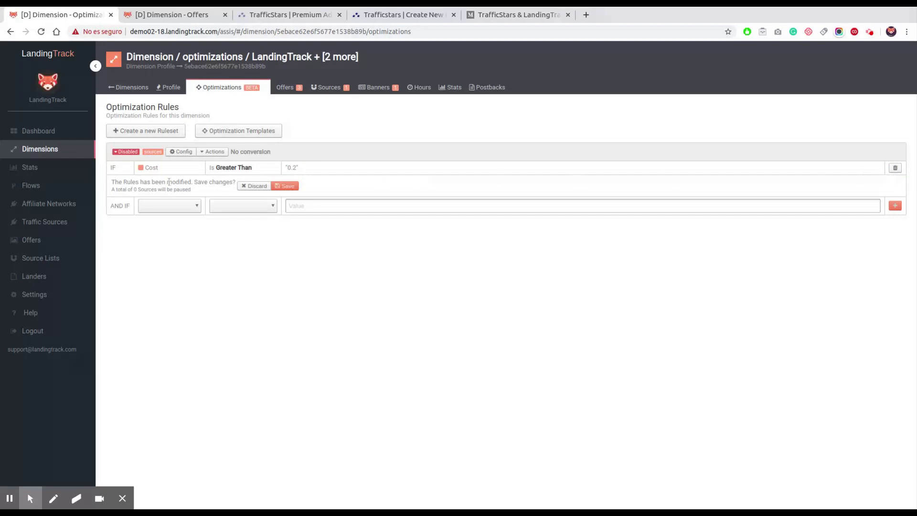
Add a second condition to the No conversion ruleset requiring Leads to be less than 1.
left_click(165, 236)
left_click(230, 204)
left_click(242, 225)
left_click(328, 205)
type("1")
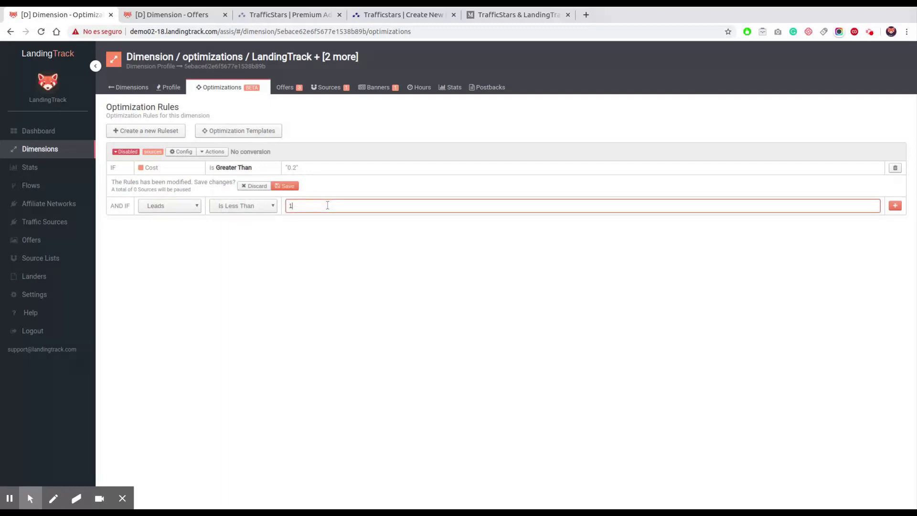
left_click(894, 208)
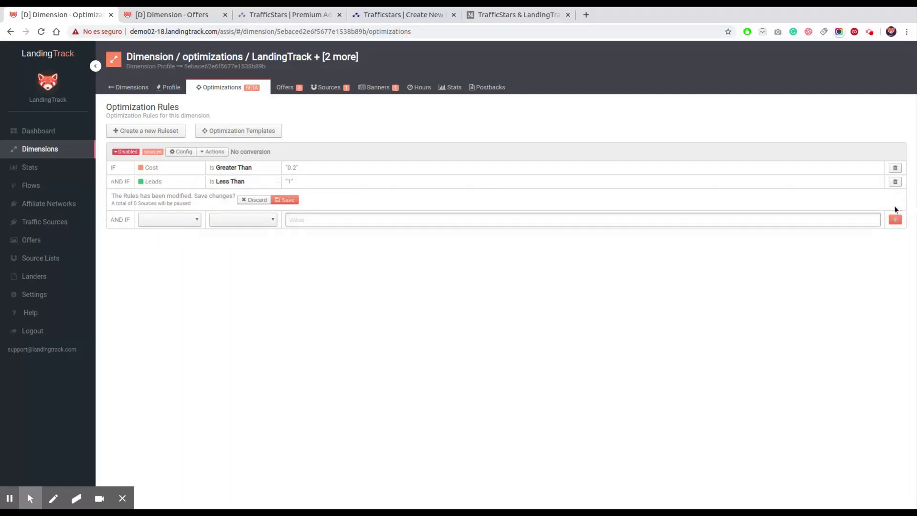
Save the No conversion ruleset's modified rules and enable the ruleset.
left_click(287, 201)
left_click(128, 152)
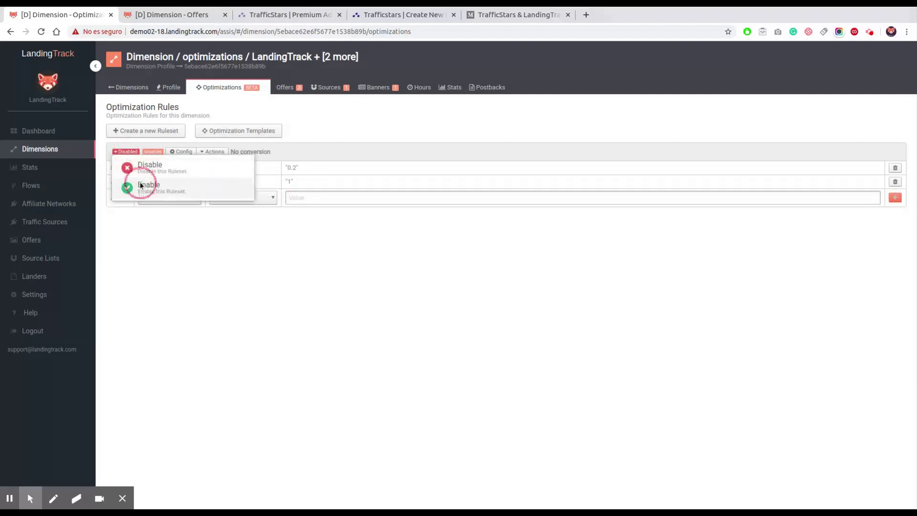
left_click(141, 185)
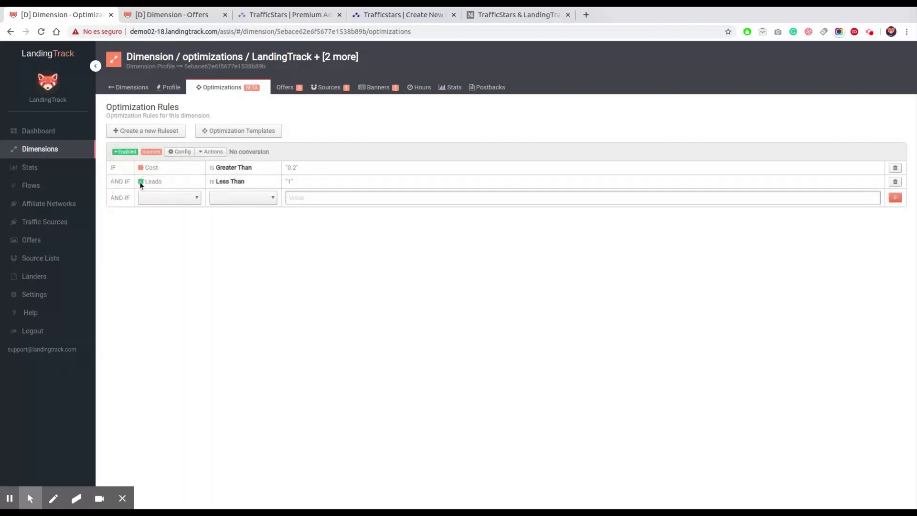
Create another optimization ruleset named "ROI UP" that affects Sources.
left_click(167, 131)
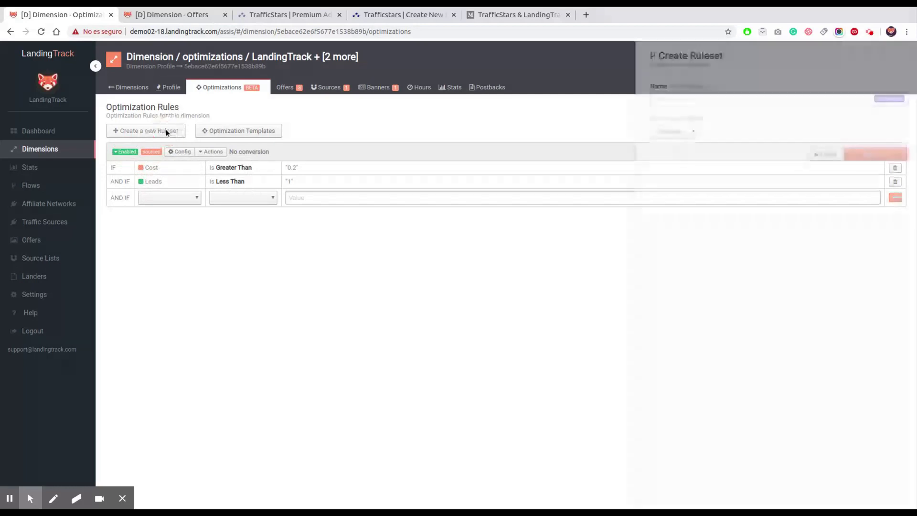
left_click(698, 99)
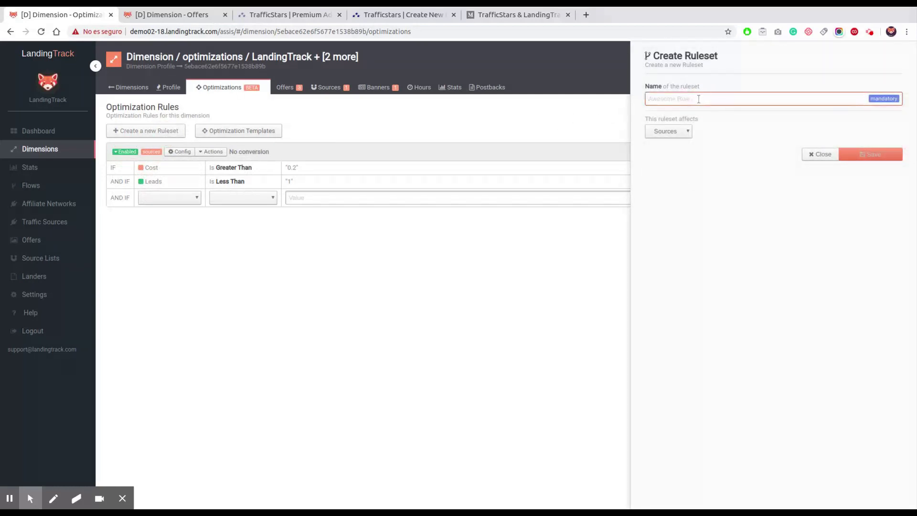
type("OIR")
key("BackSpace")
key("BackSpace")
key("BackSpace")
type("ROI UP")
left_click(867, 151)
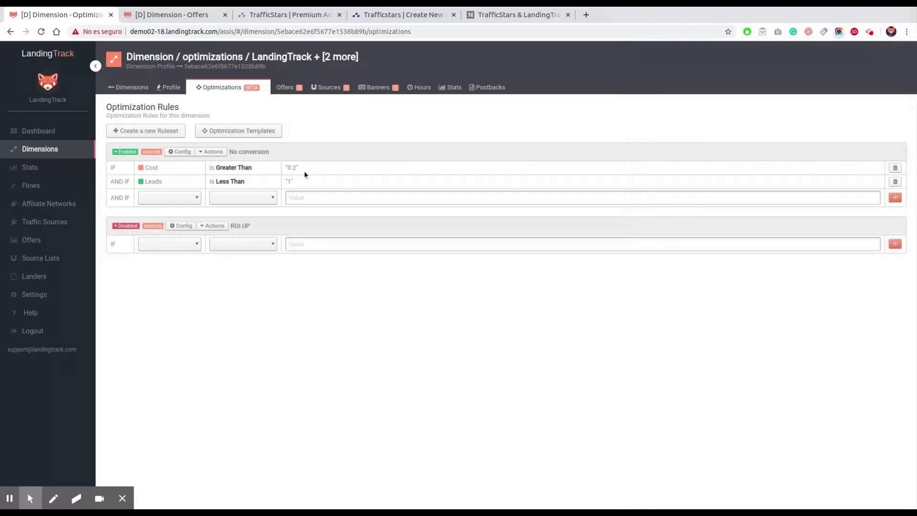
Add a condition to the ROI UP ruleset requiring Leads to be greater than 0.
left_click(161, 270)
left_click(231, 252)
left_click(304, 243)
type("0")
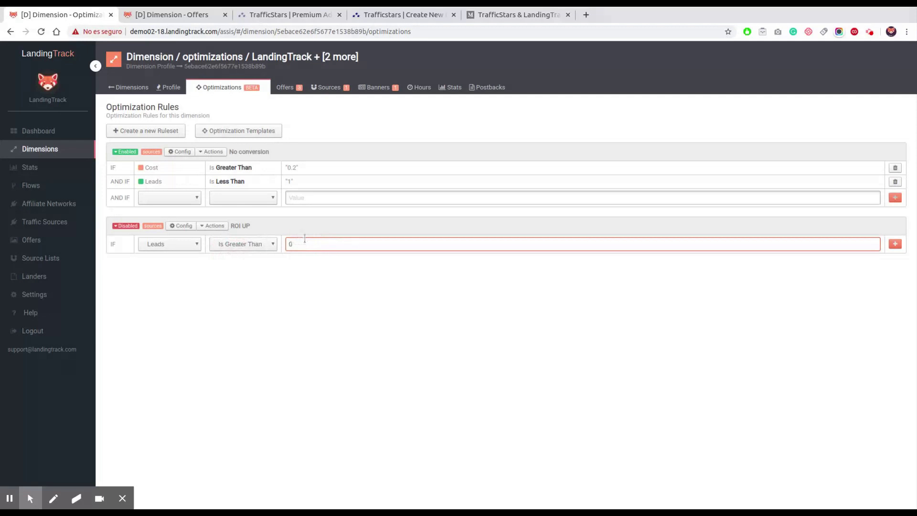
left_click(895, 244)
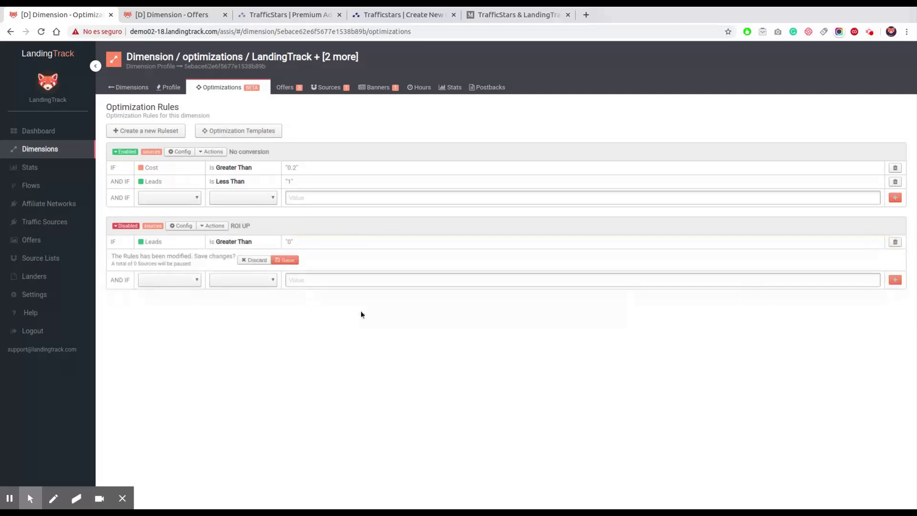
Add a second condition to the ROI UP ruleset requiring ROI to be less than 40 %.
left_click(160, 375)
left_click(246, 300)
left_click(310, 280)
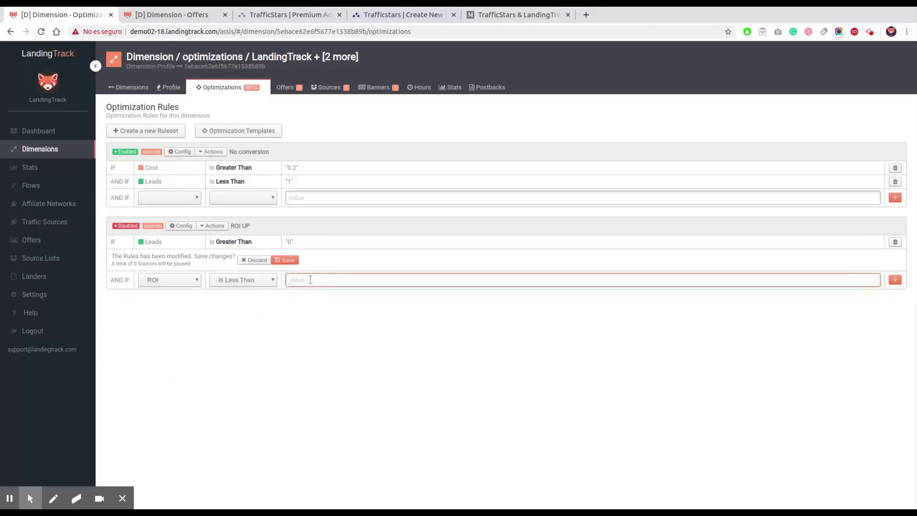
type("40")
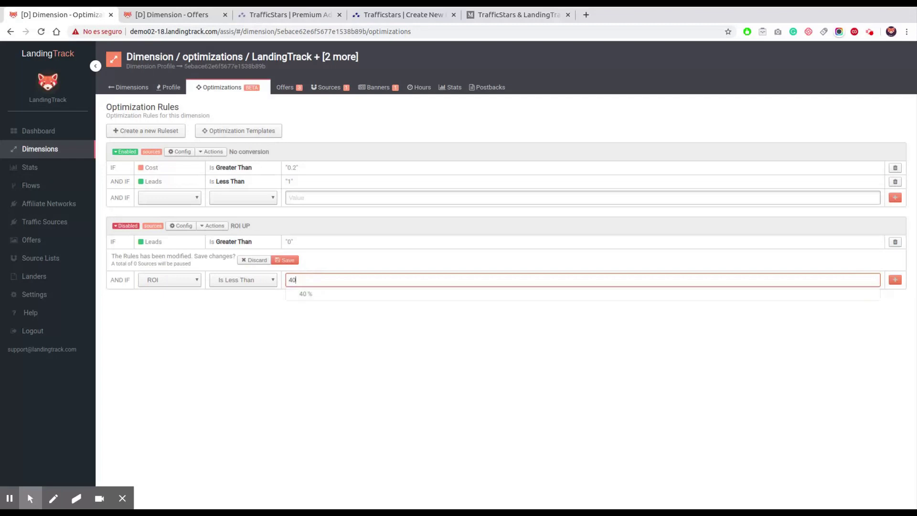
left_click(313, 298)
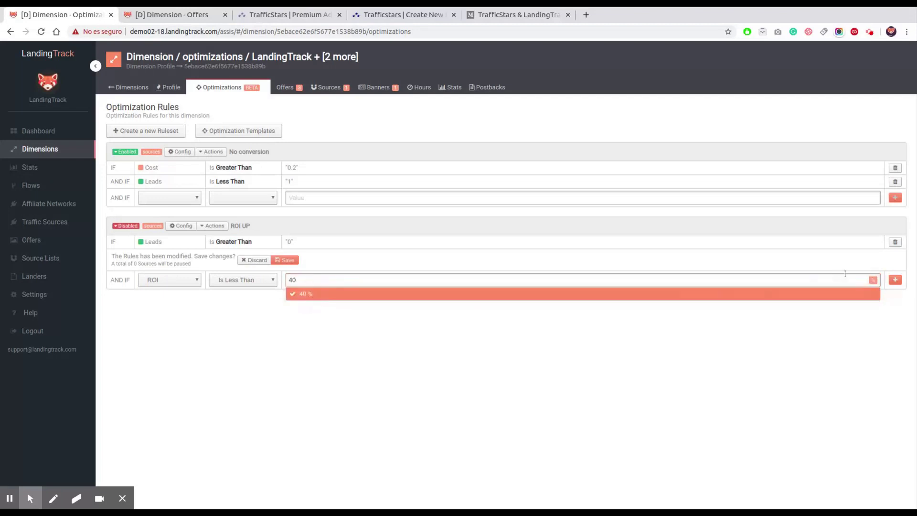
left_click(894, 281)
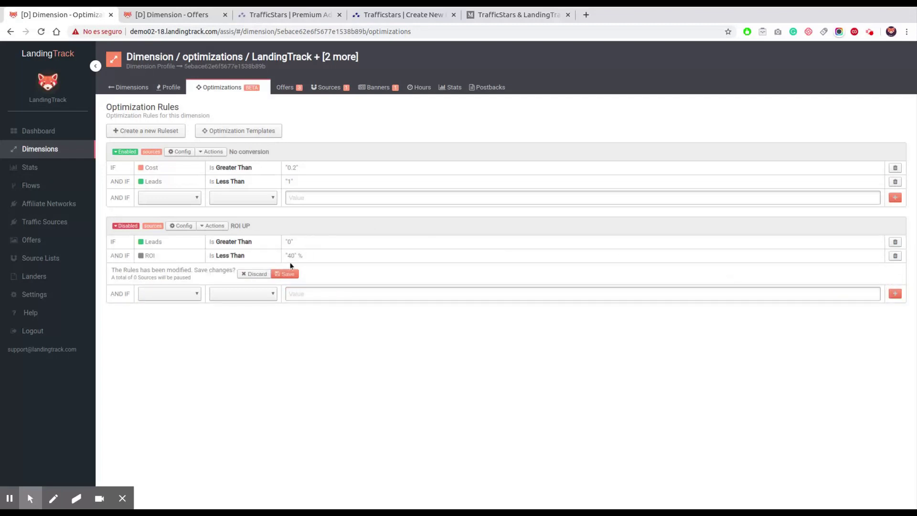
Save the ROI UP ruleset's modified rules and enable the ruleset.
left_click(286, 274)
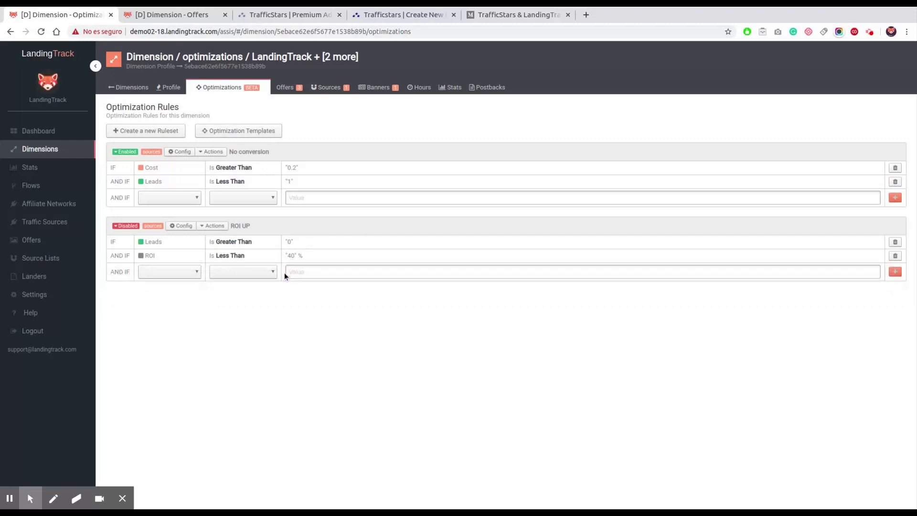
left_click(128, 227)
left_click(153, 259)
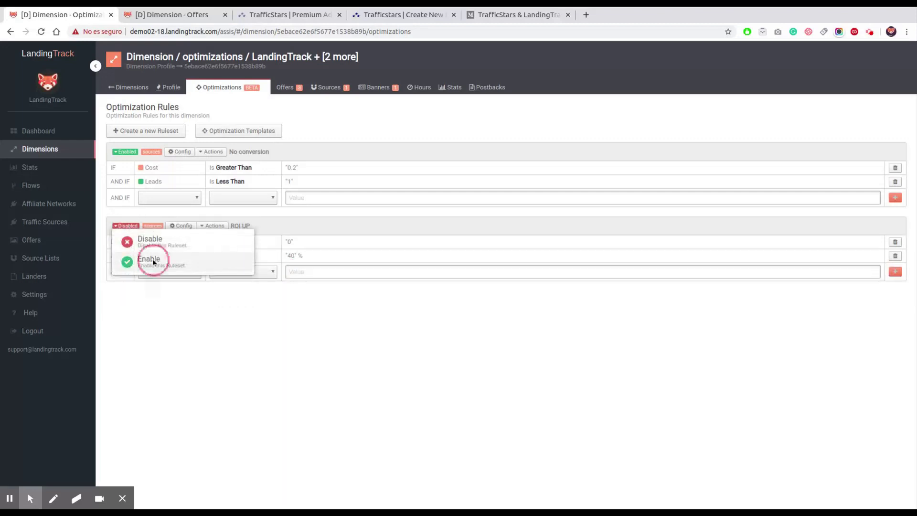